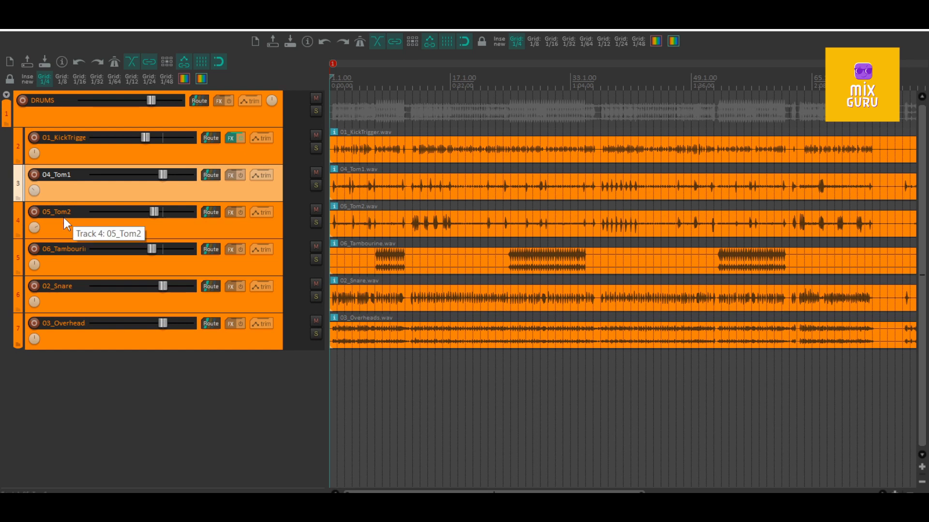
- Play back all the drum tracks together from the start to hear the unprocessed drum mix
left_click(57, 293)
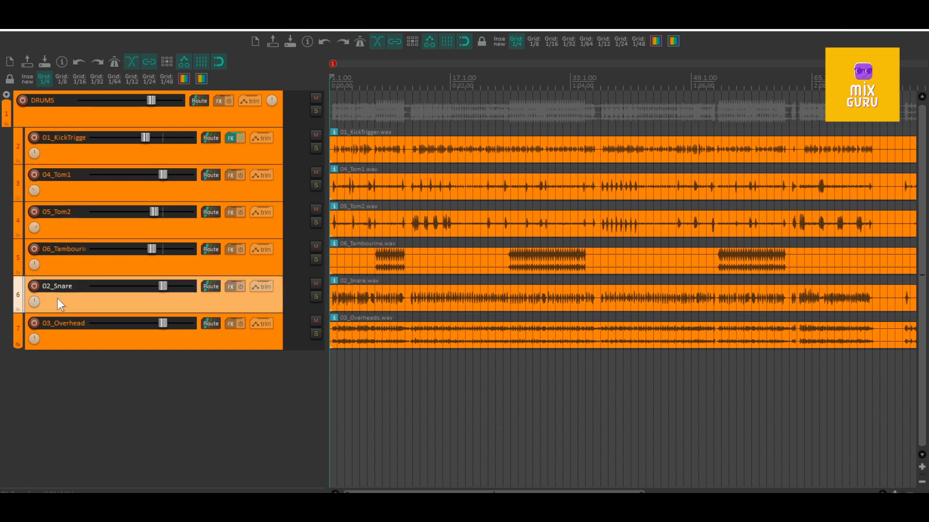
left_click(61, 333)
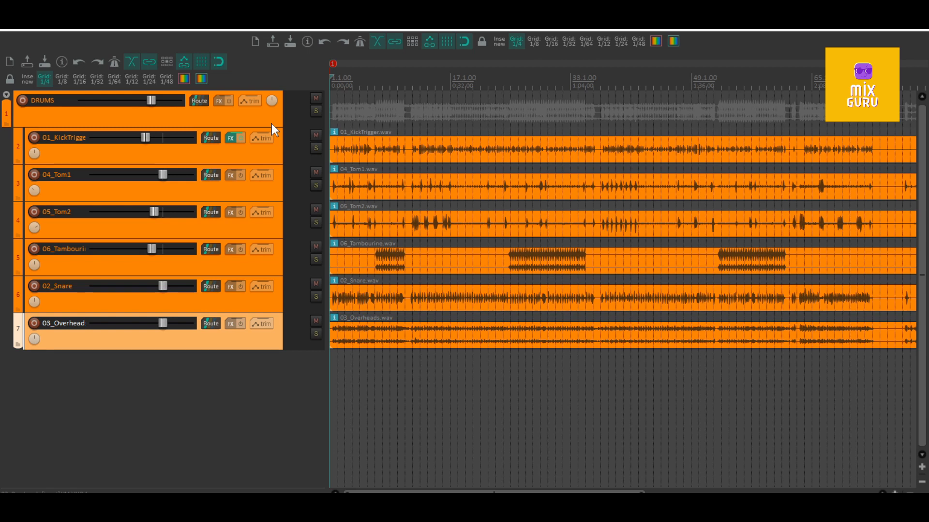
key("space")
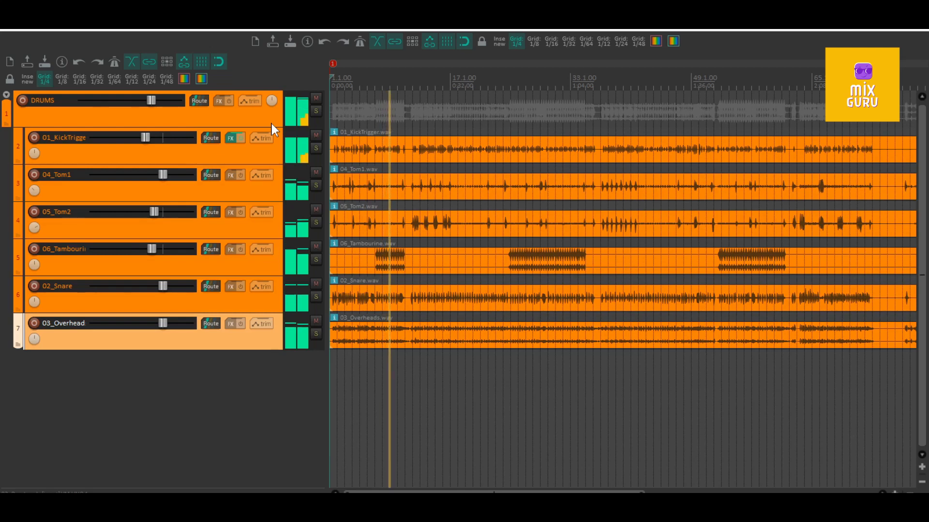
key("space")
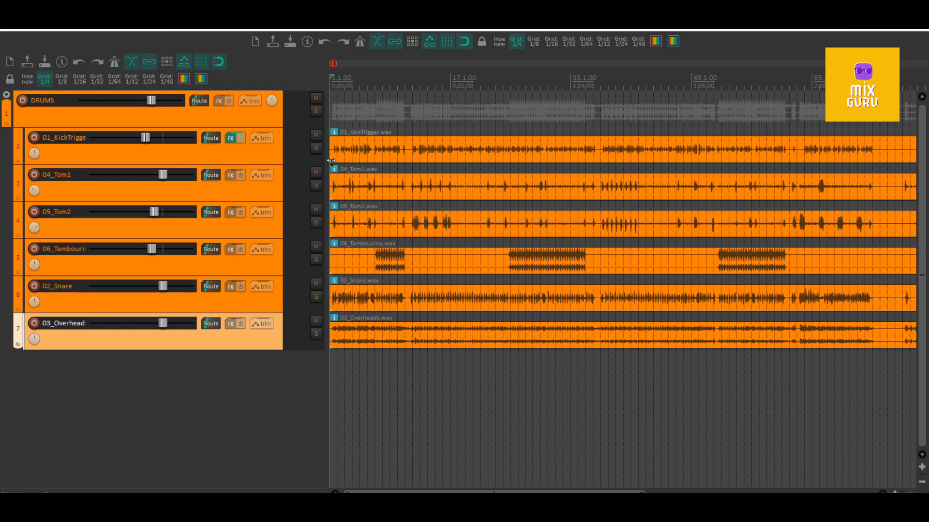
- Audition the 01_KickTrigger and 04_Tom1 tracks separately by soloing each one during playback
left_click(315, 144)
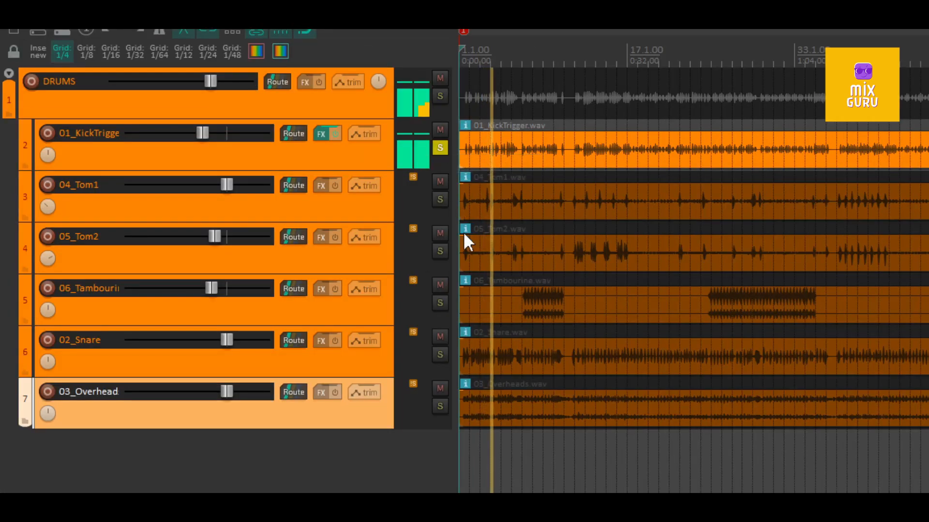
left_click(440, 200)
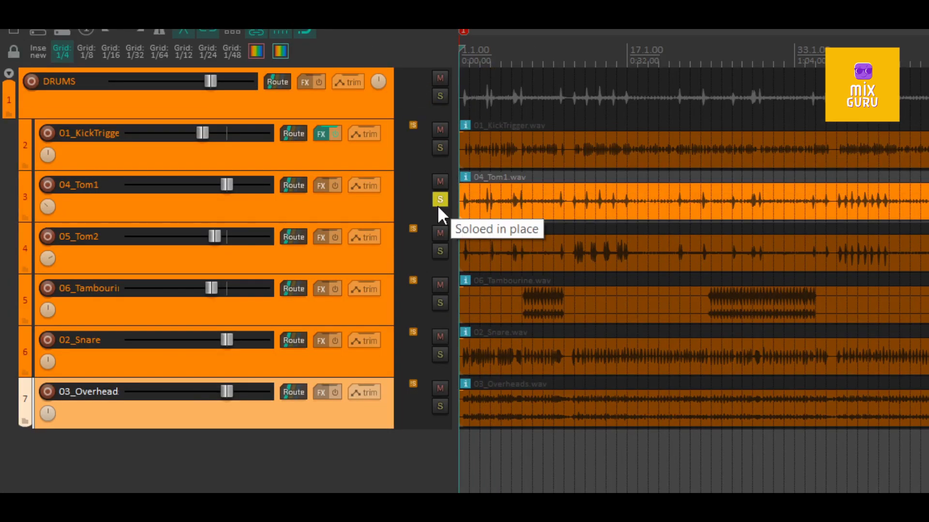
key("space")
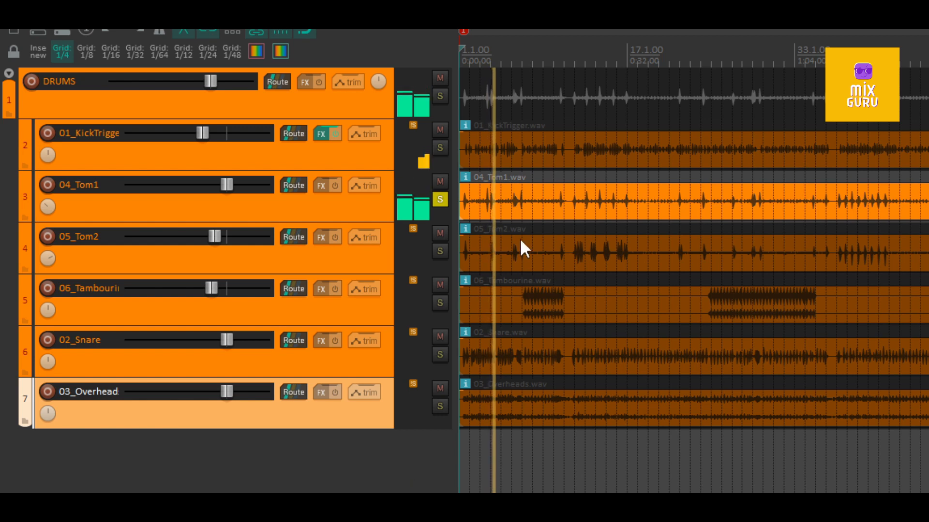
- Solo 05_Tom2 together with 04_Tom1 and play both from just before the first tom hit
left_click(440, 251)
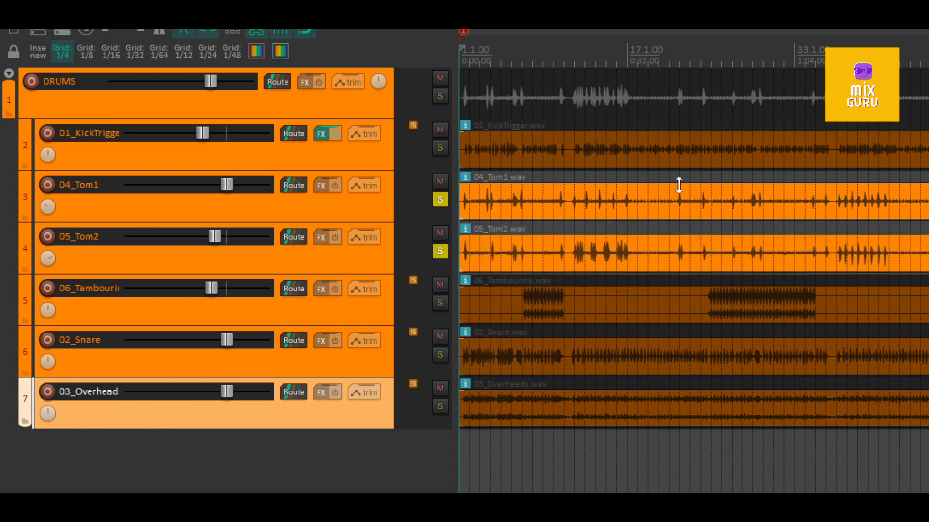
scroll(473, 247, "up", 8)
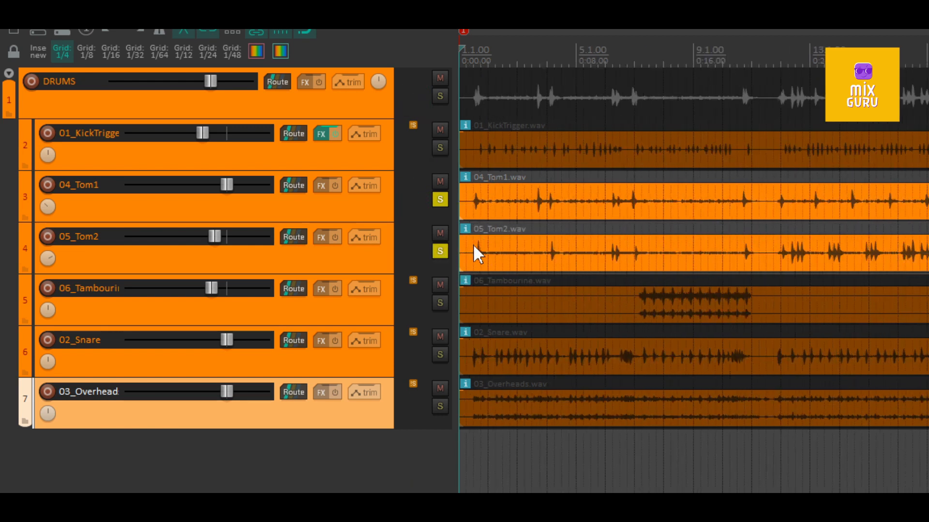
left_click(488, 249)
key("space")
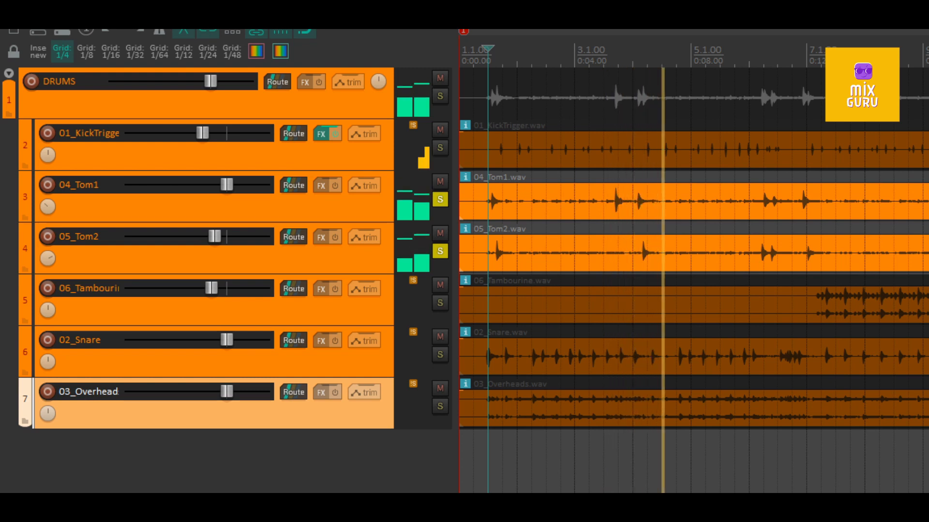
- Center the pan of the 04_Tom1 and 05_Tom2 tracks, and stop playback
left_click_drag(52, 209, 52, 177)
left_click_drag(51, 261, 52, 233)
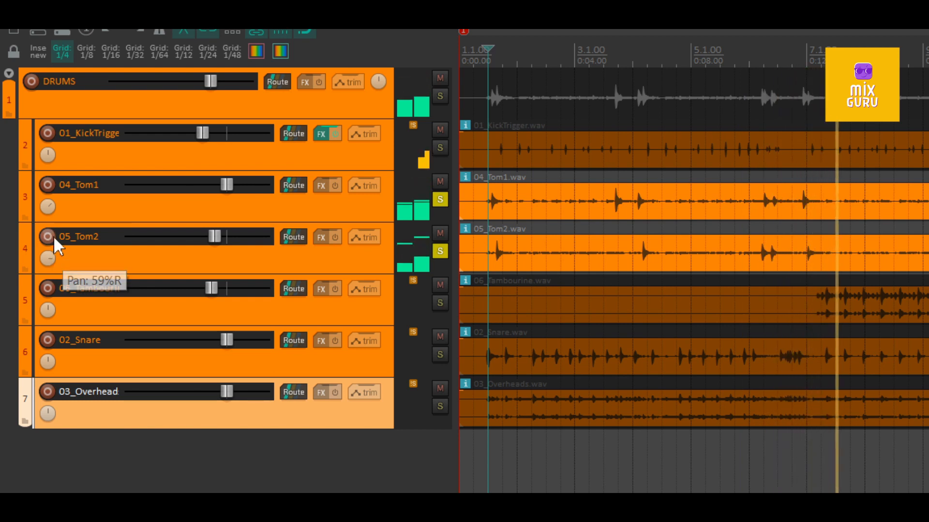
double_click(48, 208)
double_click(48, 260)
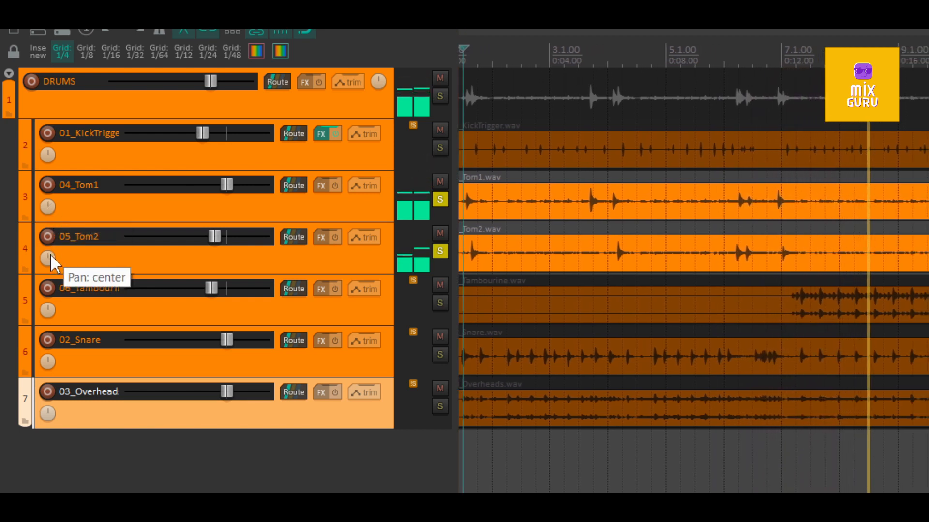
key("space")
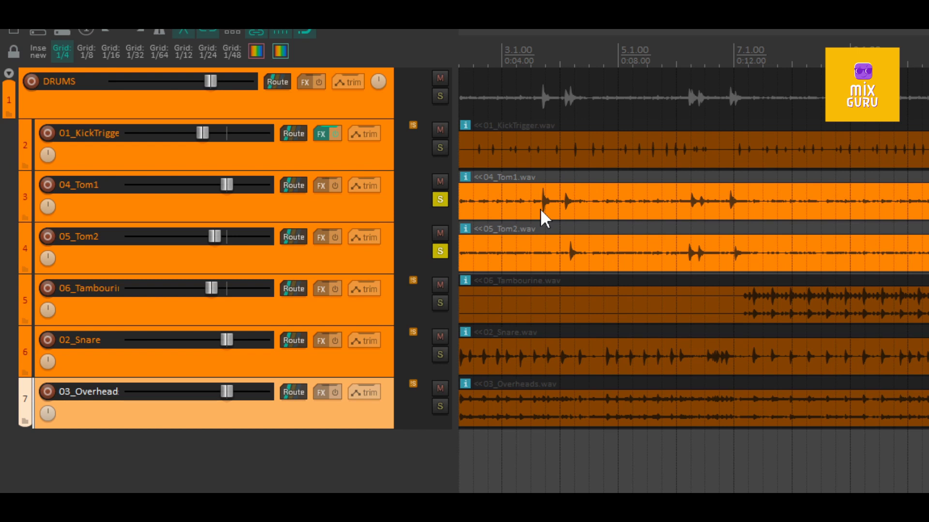
- Clear the tom solos and audition the 06_Tambourine track alone from just before its entrance near bar 7, ending with it unsoloed
left_click(441, 200)
left_click(441, 248)
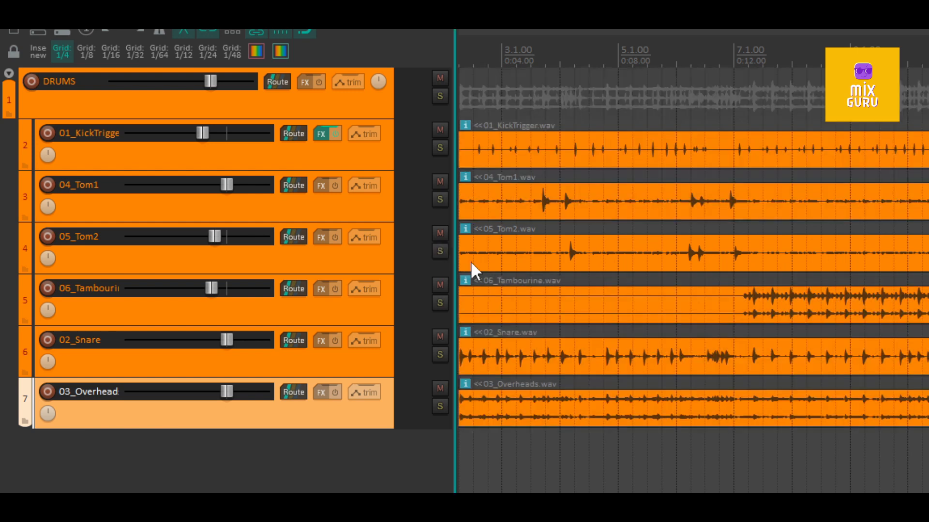
left_click(440, 303)
left_click(719, 58)
key("space")
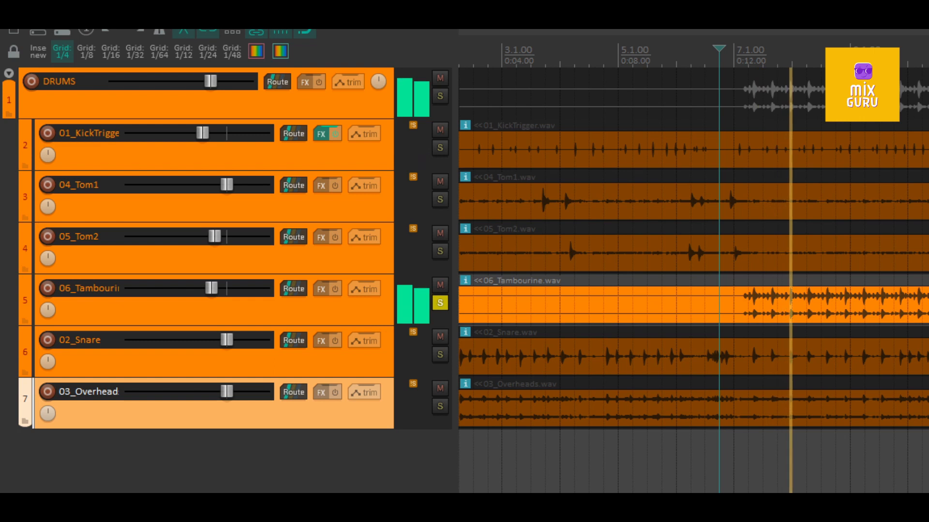
key("space")
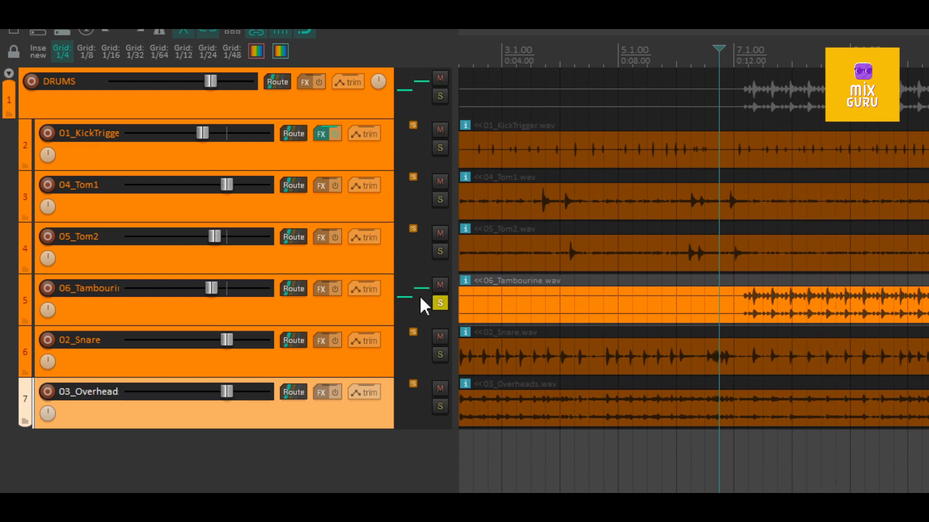
left_click(440, 303)
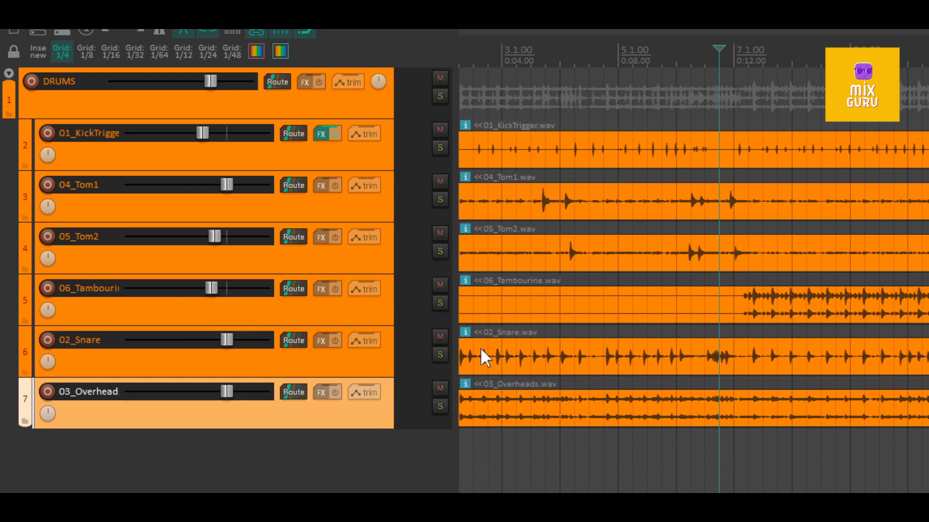
- Audition the 02_Snare track in solo from just before bar 5, and unsolo it when finished
left_click(440, 355)
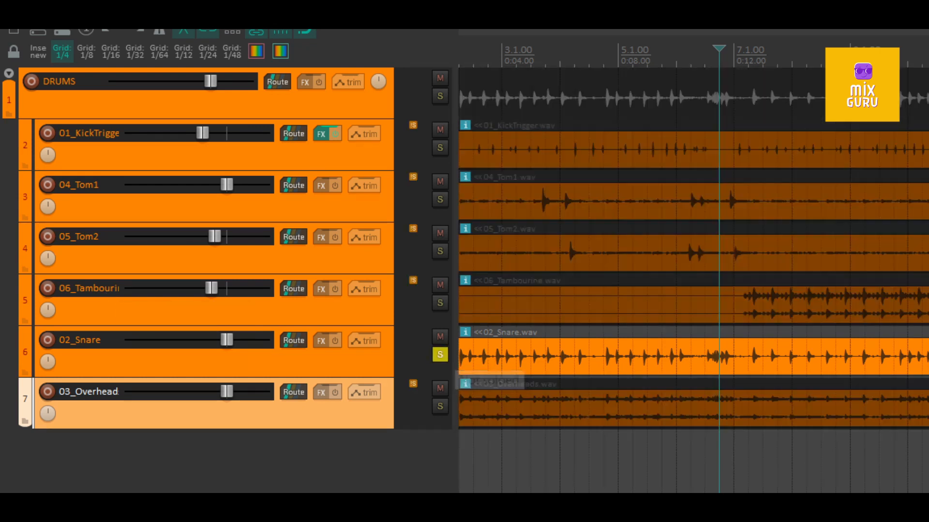
left_click(603, 457)
key("space")
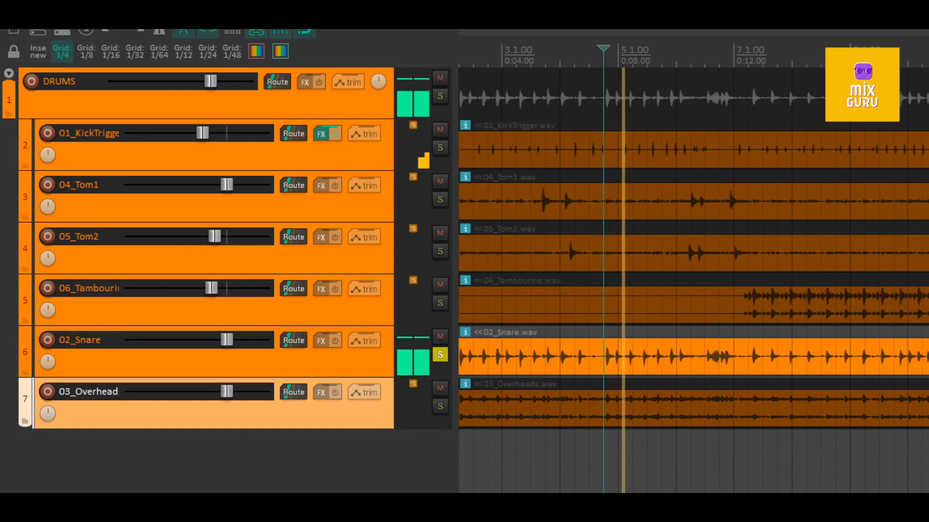
key("space")
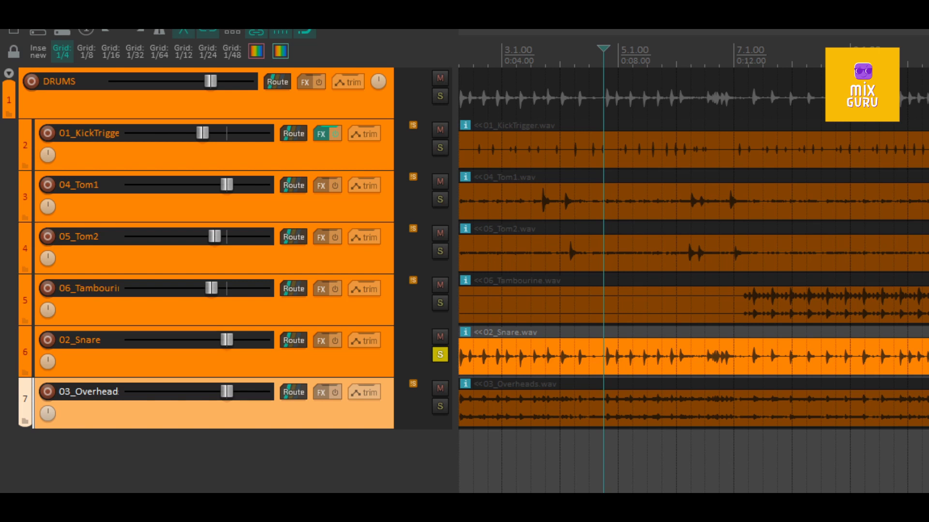
left_click(444, 354)
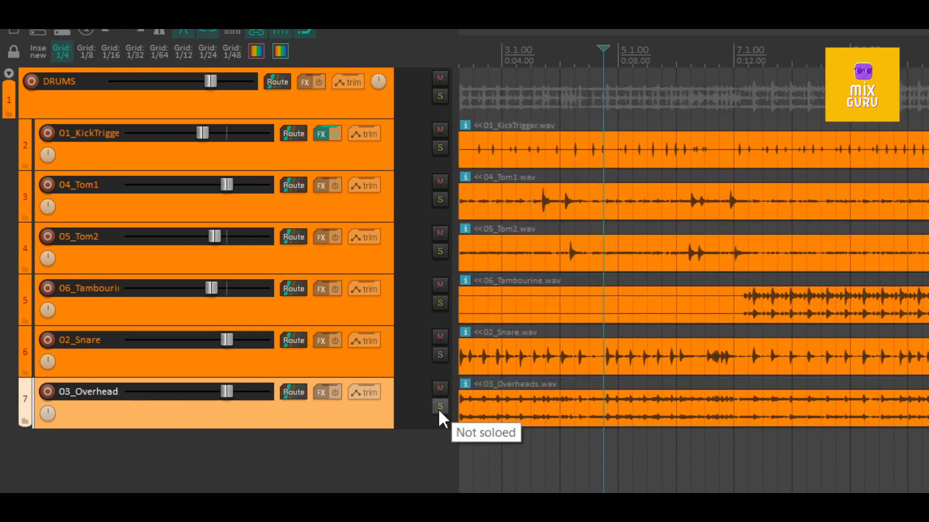
- Audition the 03_Overheads track in solo from the same position, and unsolo it when finished
left_click(439, 407)
key("space")
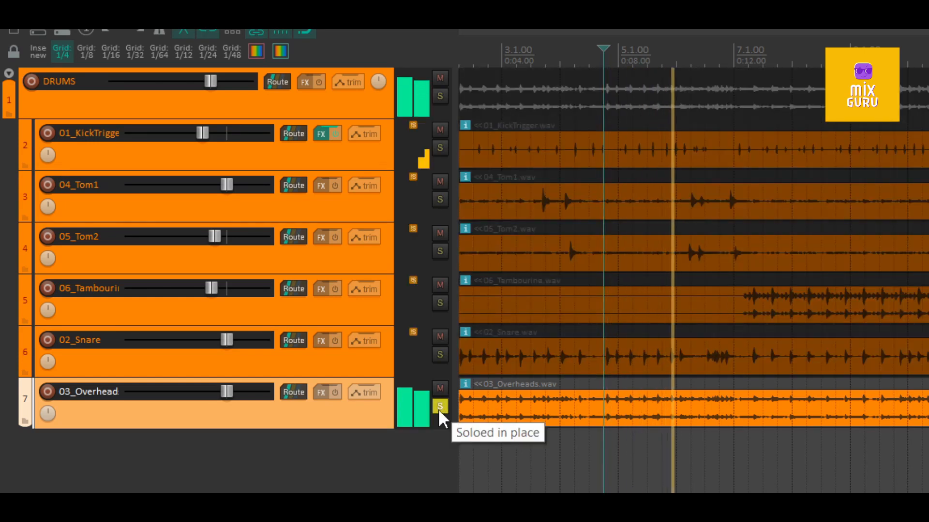
key("space")
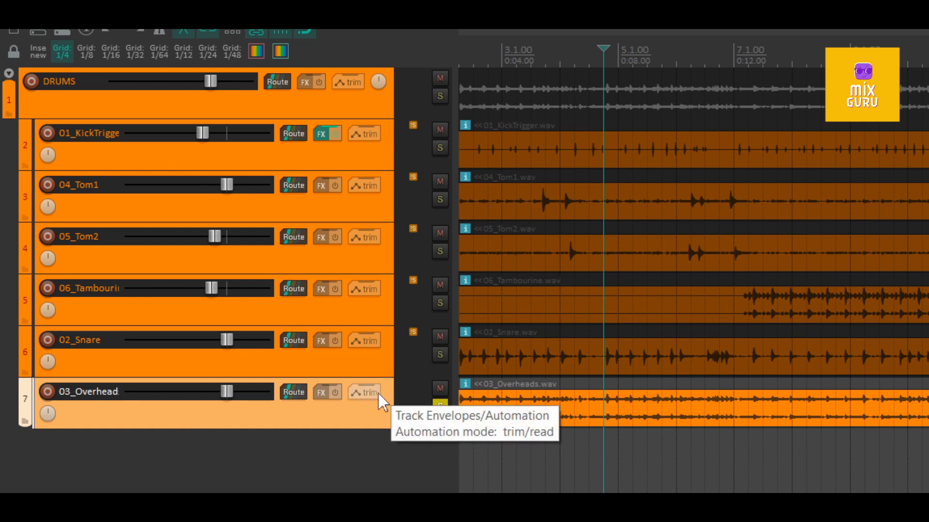
left_click(440, 406)
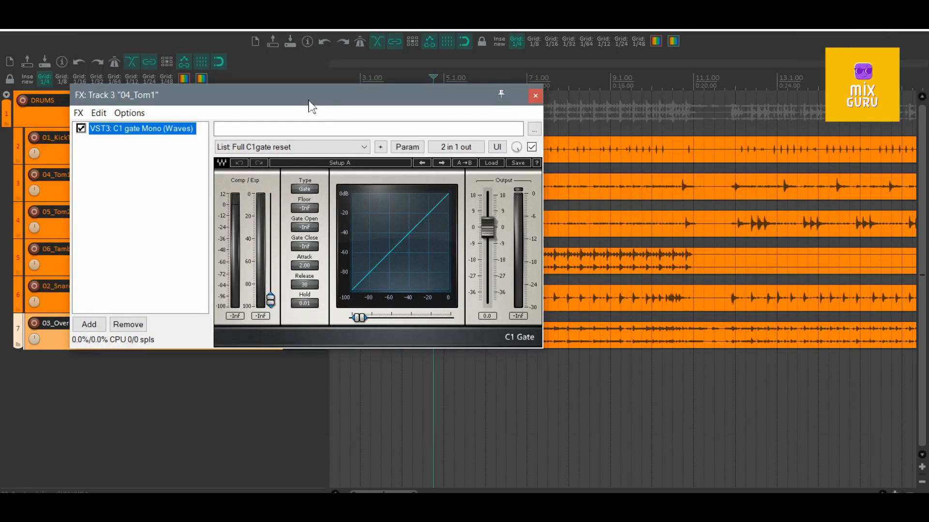
- Float the C1 gate Mono plug-in of 04_Tom1 in its own window, close the FX chain, and place it below the 04_Tom1 track
double_click(160, 128)
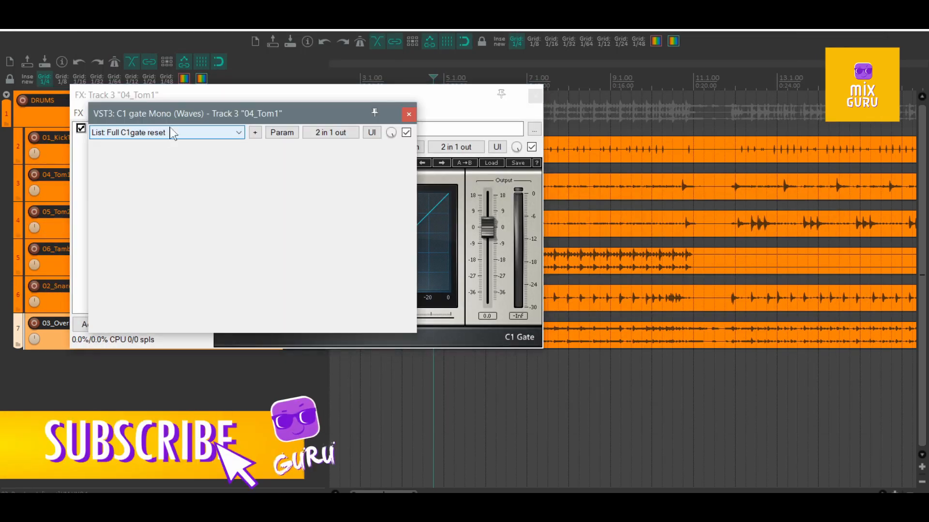
left_click(536, 96)
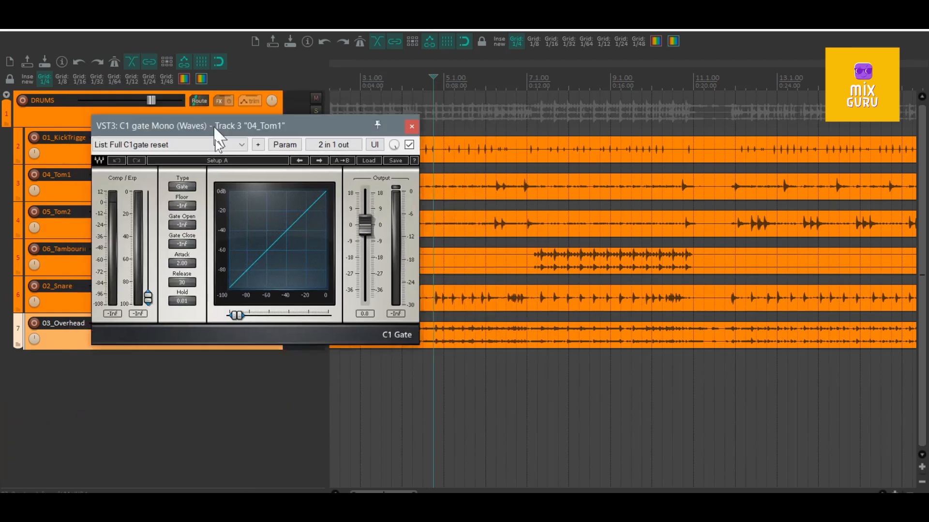
left_click_drag(211, 114, 191, 246)
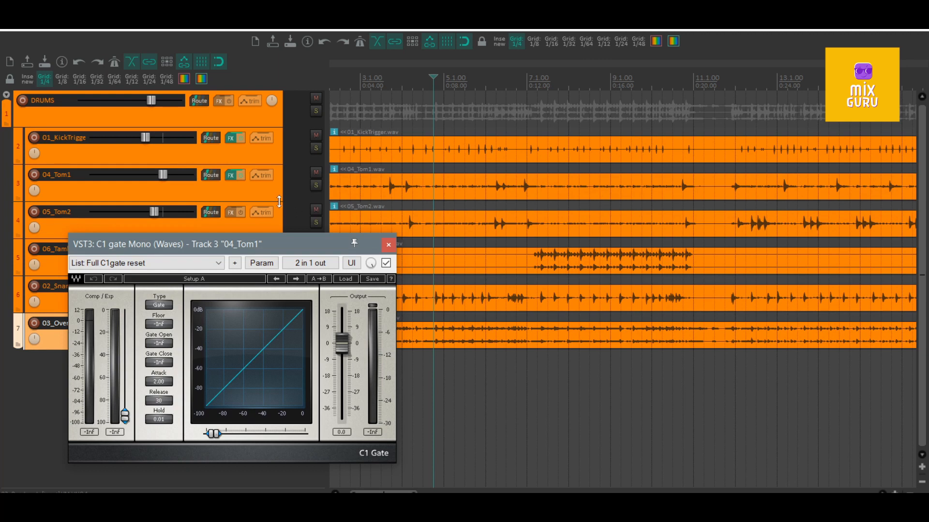
- Increase the height of the 04_Tom1 track to show its waveform around bars 3 to 5 in more detail
left_click_drag(280, 201, 279, 245)
scroll(391, 201, "up", 5)
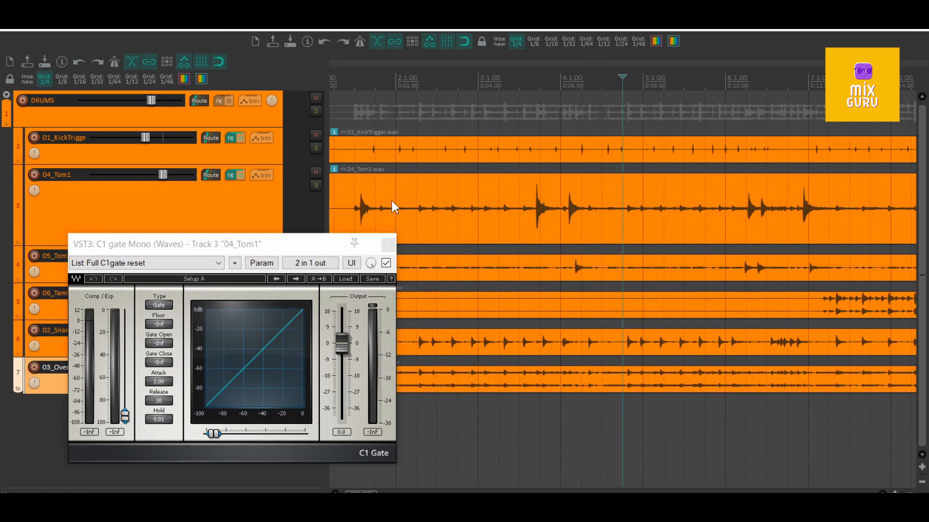
scroll(514, 215, "up", 2)
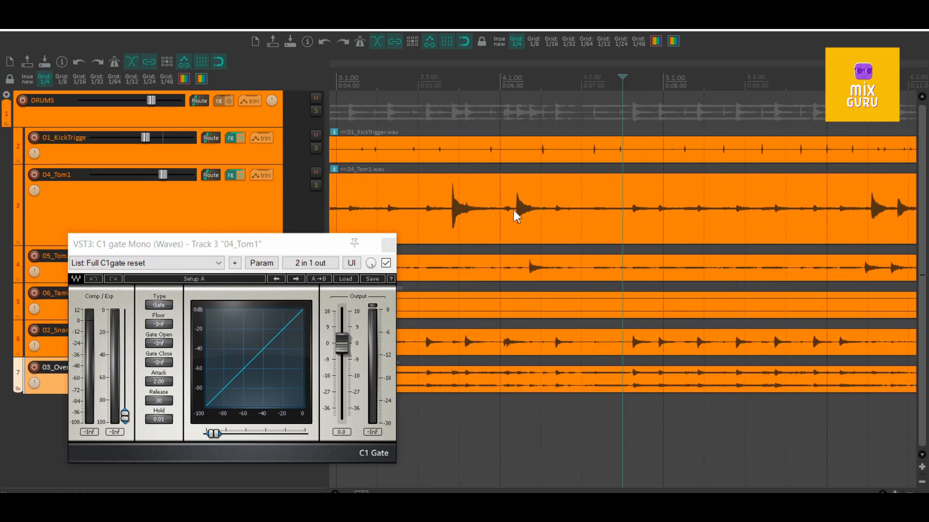
- Inspect the decay and bleed around the 04_Tom1 hit after 3.3.00, select its item, and place the edit cursor at 3.3.00
left_click(414, 381)
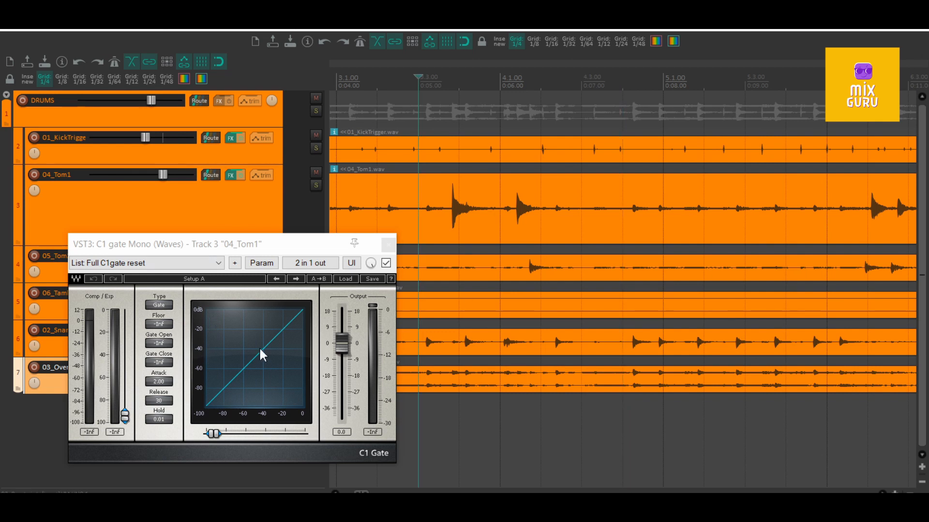
scroll(746, 215, "up", 6)
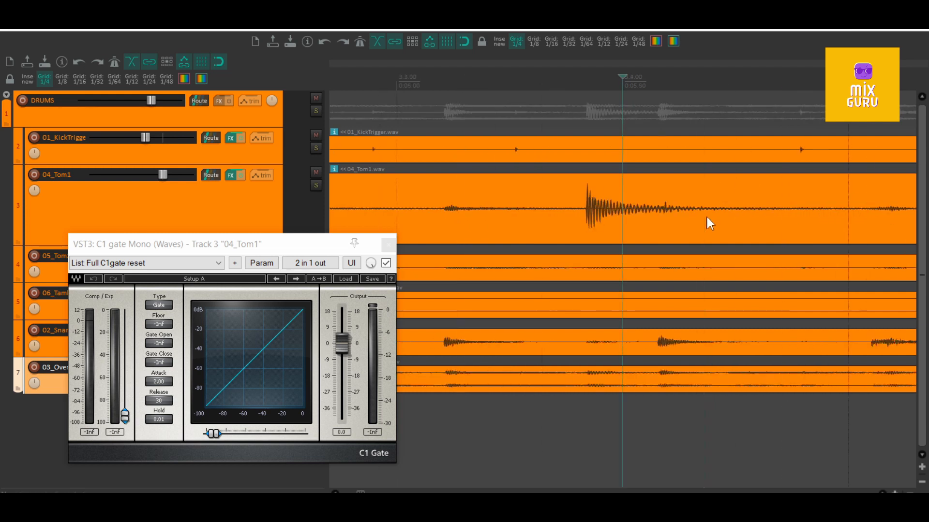
scroll(626, 221, "up", 3)
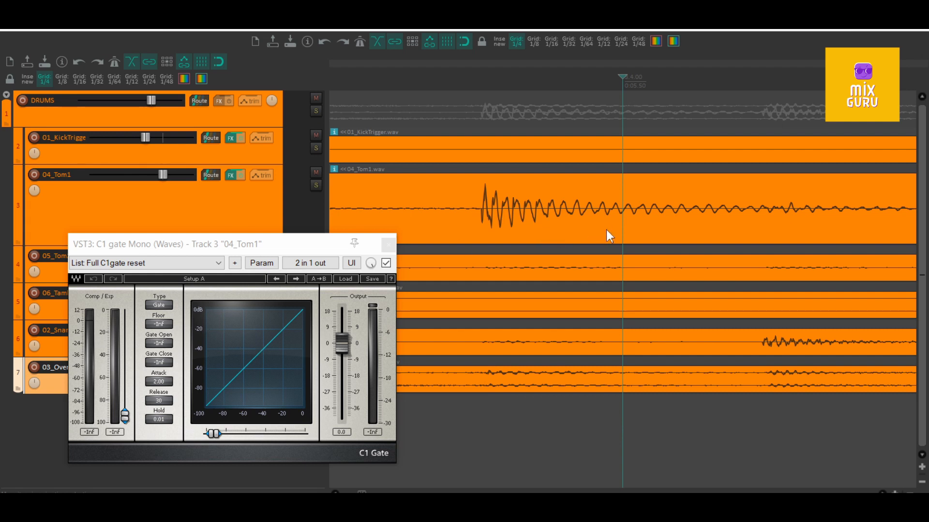
scroll(626, 221, "left", 5)
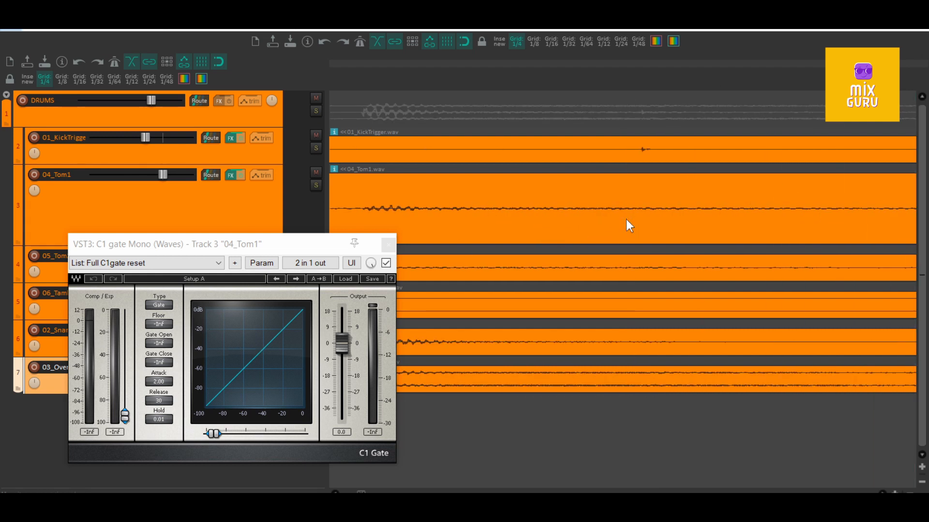
left_click(626, 222)
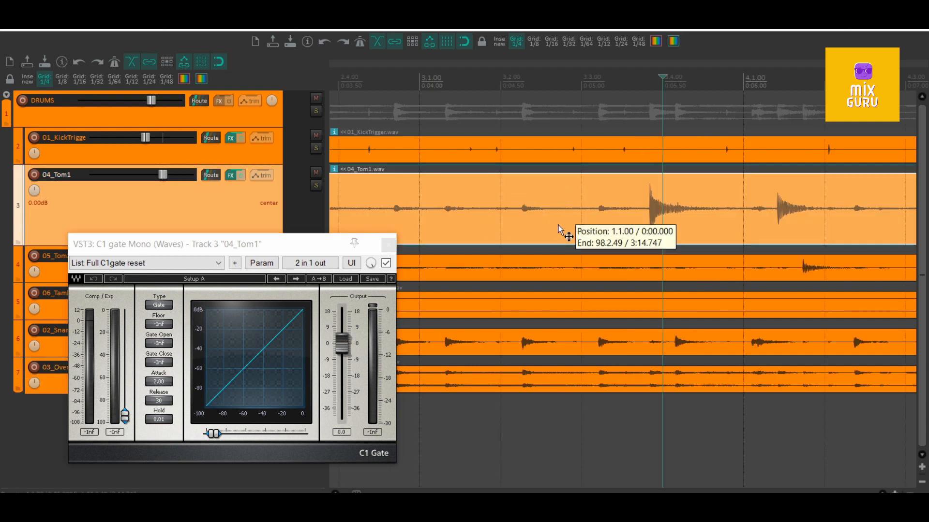
left_click(585, 194)
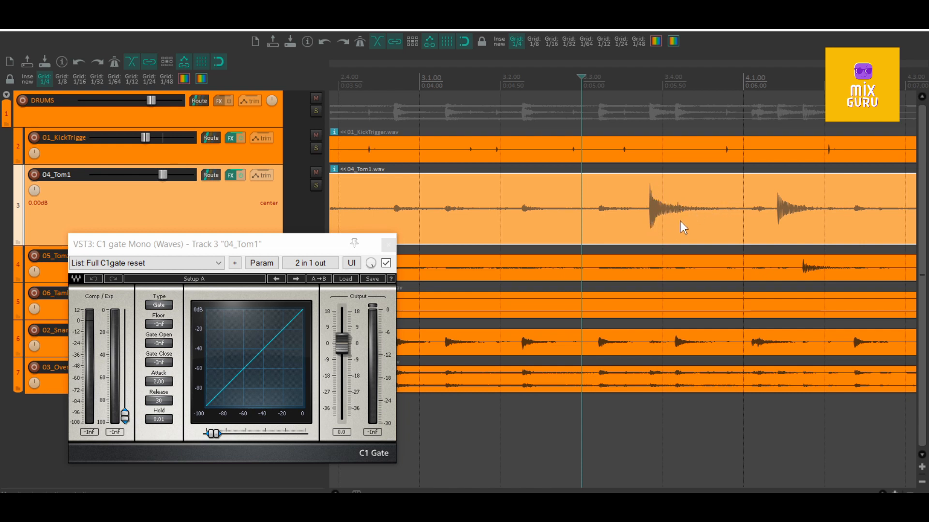
- Place the edit cursor at 1.3.00, just before the first 04_Tom1 hit, and make a time selection from 1.1.00 to 4.1.00
left_click(676, 202)
scroll(535, 195, "down", 3)
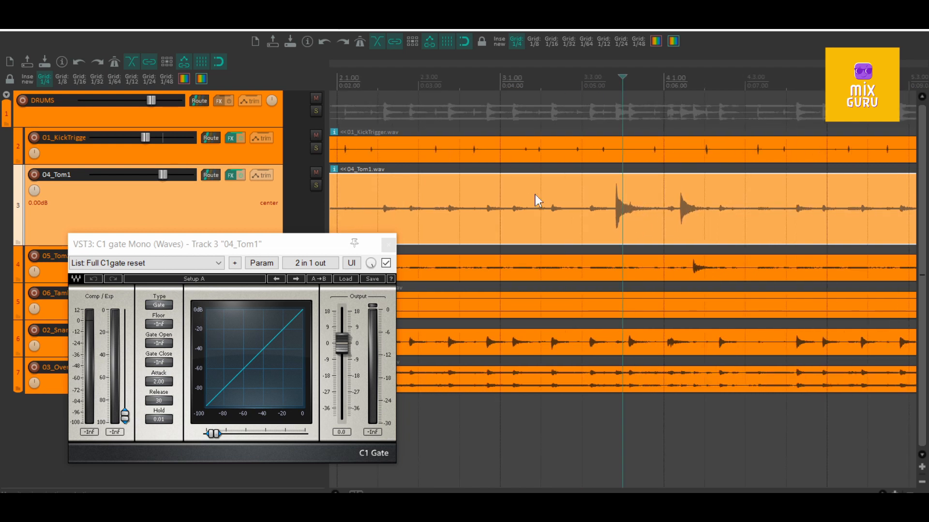
scroll(464, 202, "down", 3)
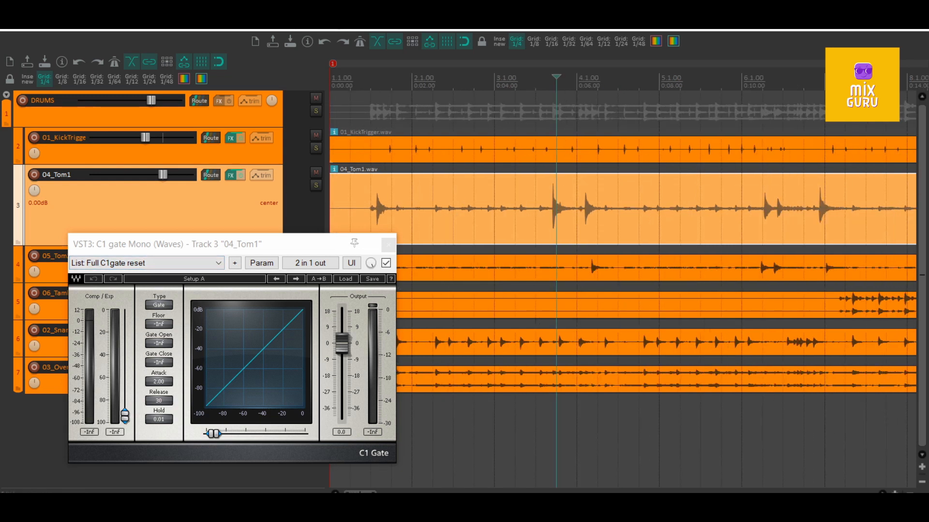
left_click(371, 205)
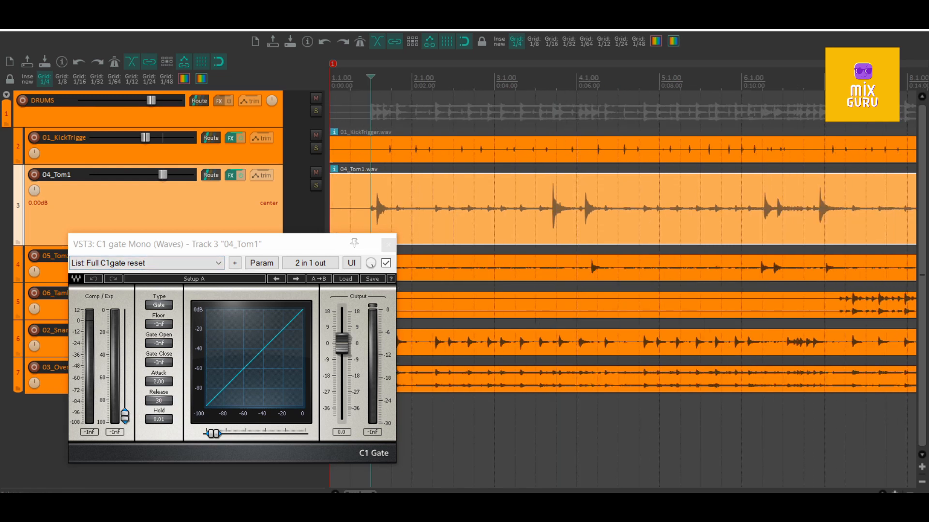
left_click_drag(577, 83, 330, 83)
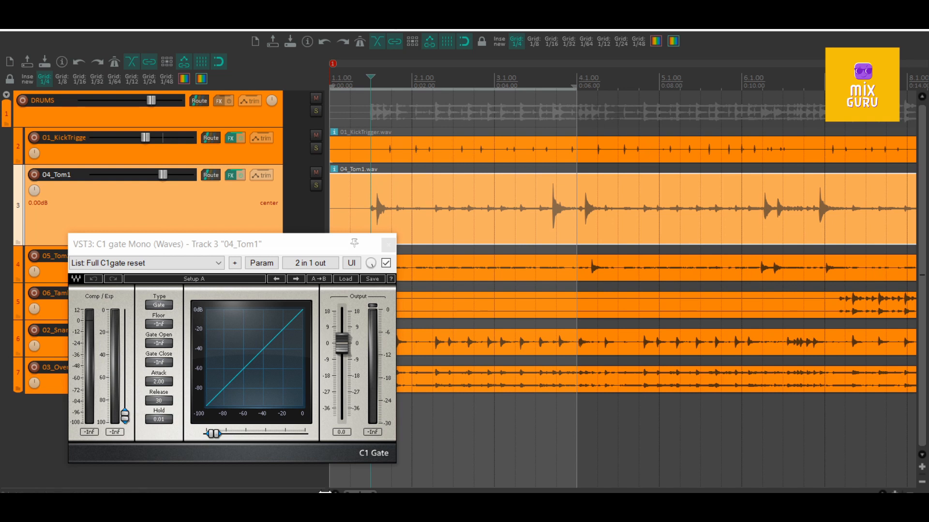
- Audition the full drum mix from 1.3.00, and solo the 04_Tom1 track to hear its hits and bleed alone
key("space")
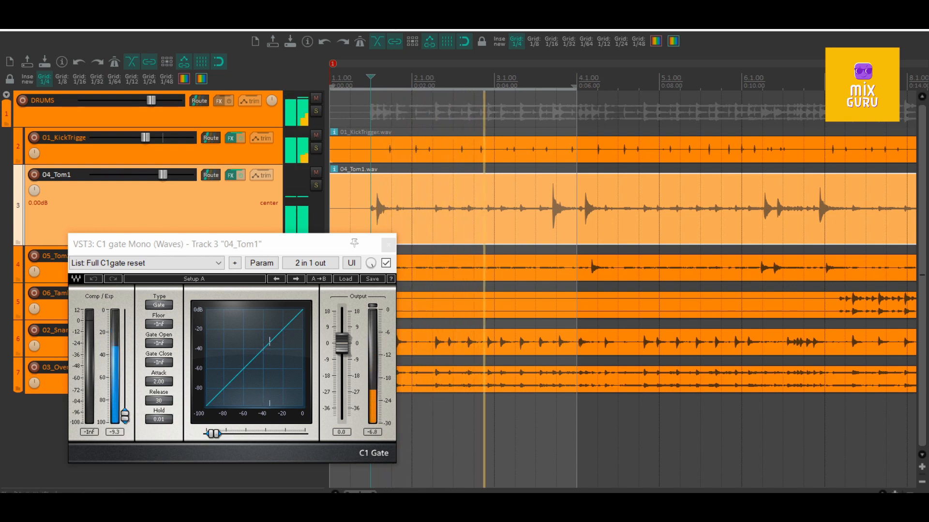
key("space")
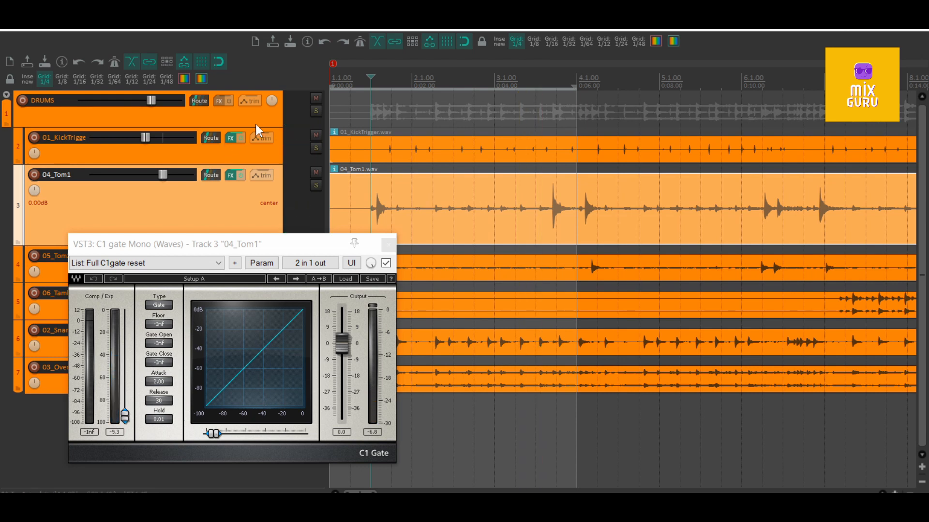
left_click(316, 186)
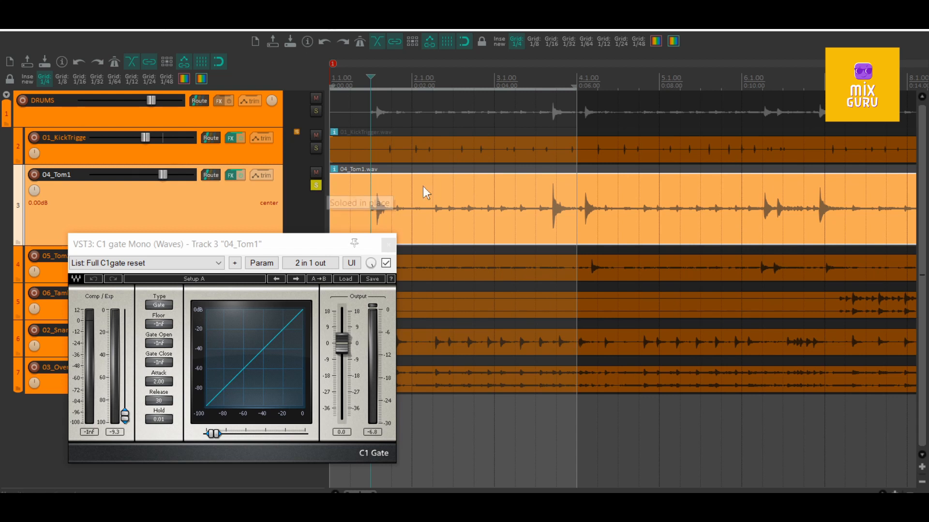
key("space")
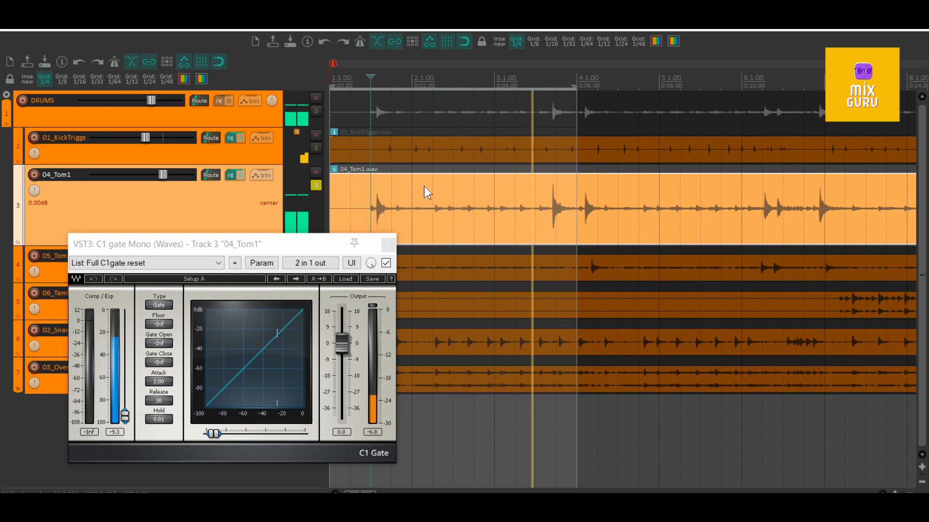
key("space")
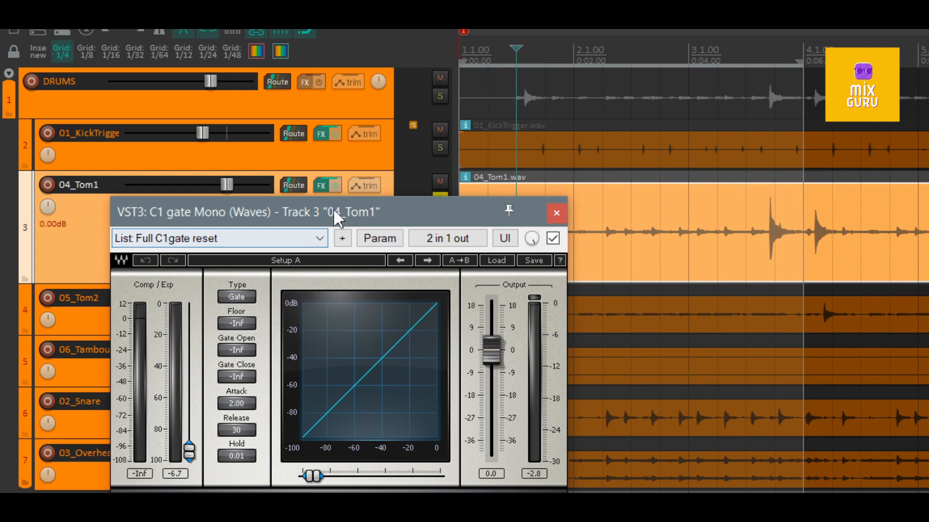
- Move the C1 gate window up over the track list, and try its threshold sliders, leaving Gate Open and Gate Close at -Inf
left_click_drag(333, 208, 323, 139)
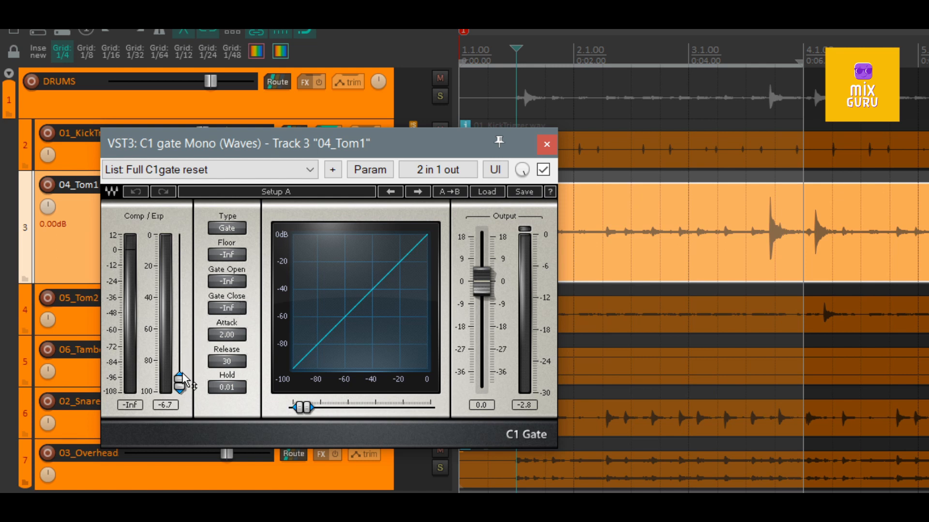
left_click_drag(179, 383, 180, 361)
mouse_move(319, 407)
left_mouse_down()
mouse_move(302, 408)
mouse_move(340, 408)
mouse_move(303, 407)
left_mouse_up()
- Play the soloed 04_Tom1 track from 1.3.00 twice to examine its hit and bleed levels on the C1 gate graph
key("space")
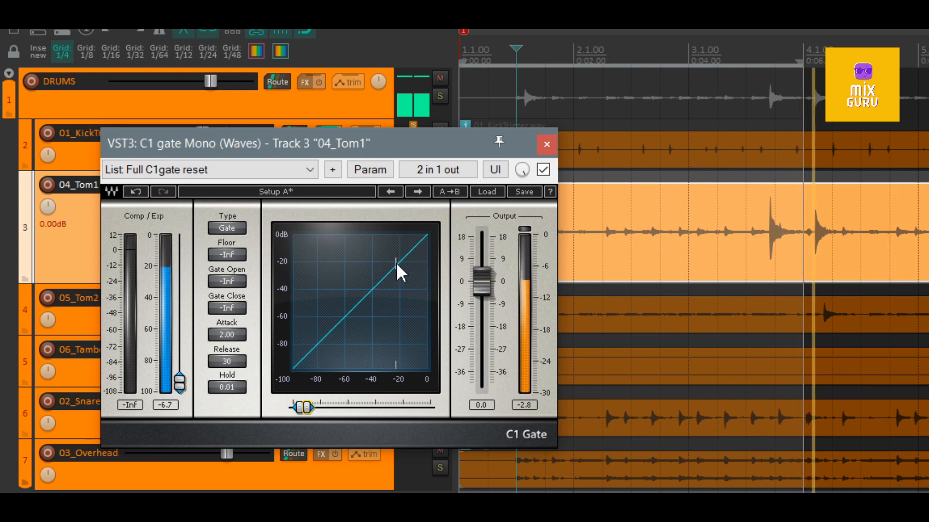
key("space")
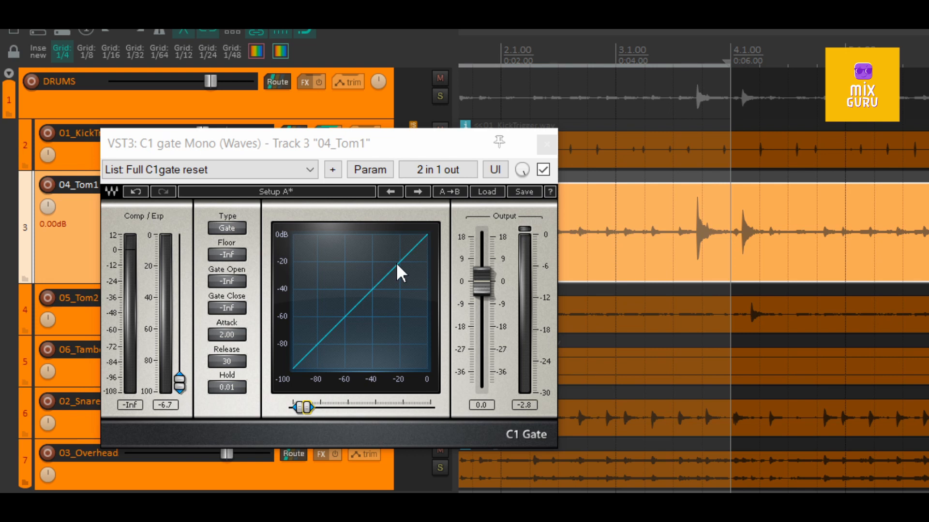
key("space")
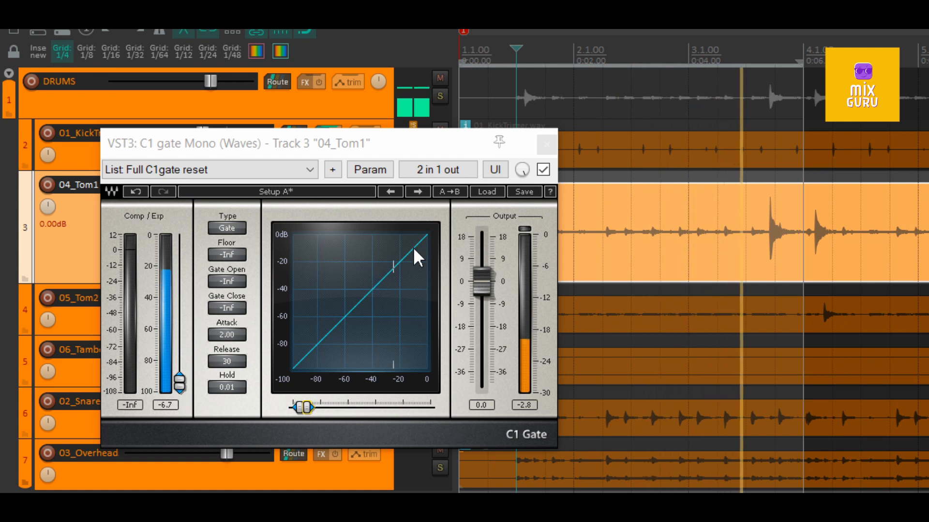
key("space")
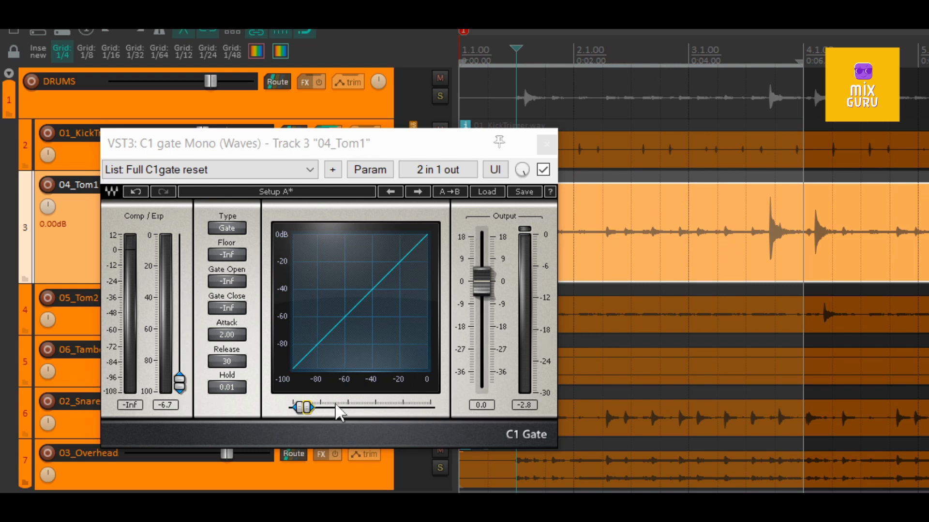
- Raise the Gate Open and Gate Close thresholds together in stages, through -23.7 to -20.9, auditioning the soloed 04_Tom1 track
left_click_drag(304, 407, 360, 408)
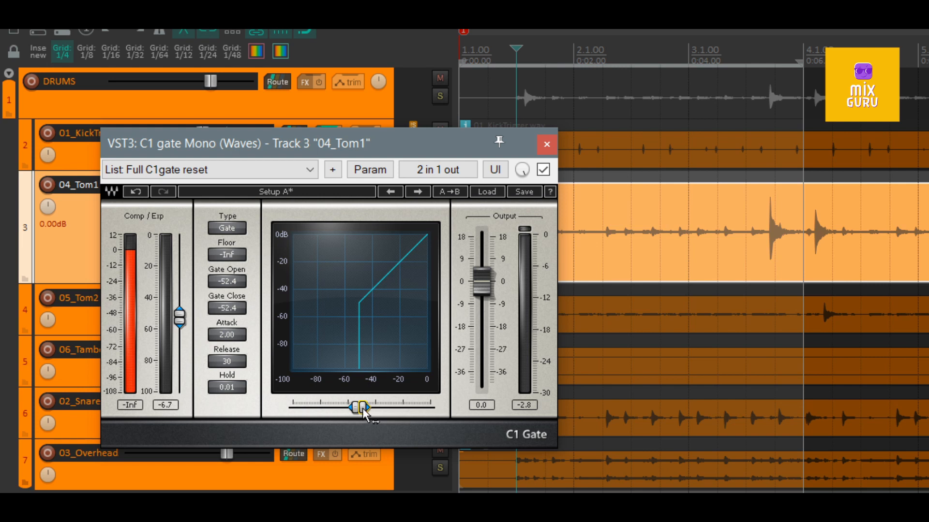
left_click_drag(362, 409, 372, 408)
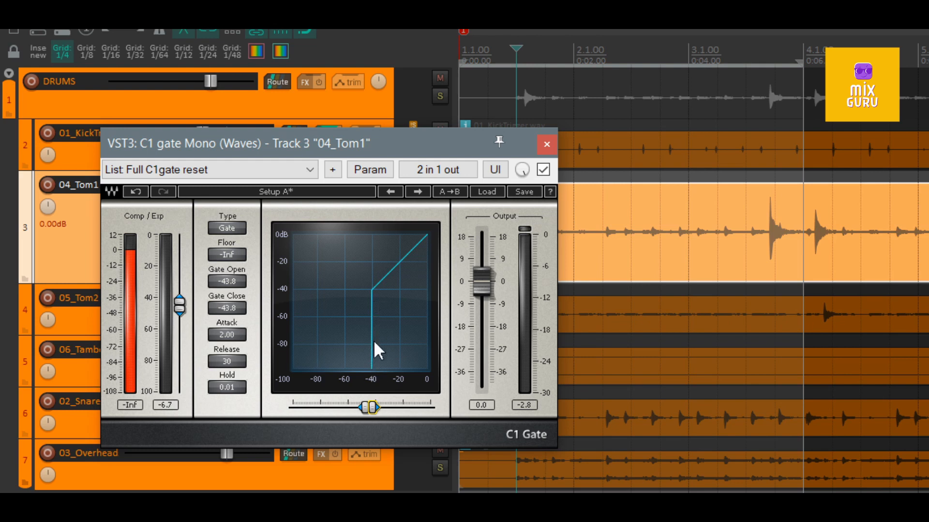
left_click_drag(372, 355, 399, 355)
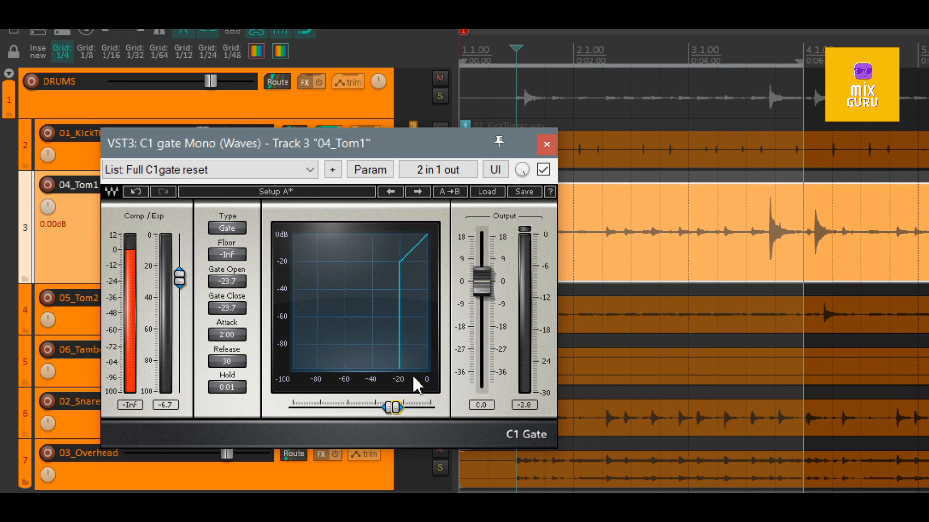
key("space")
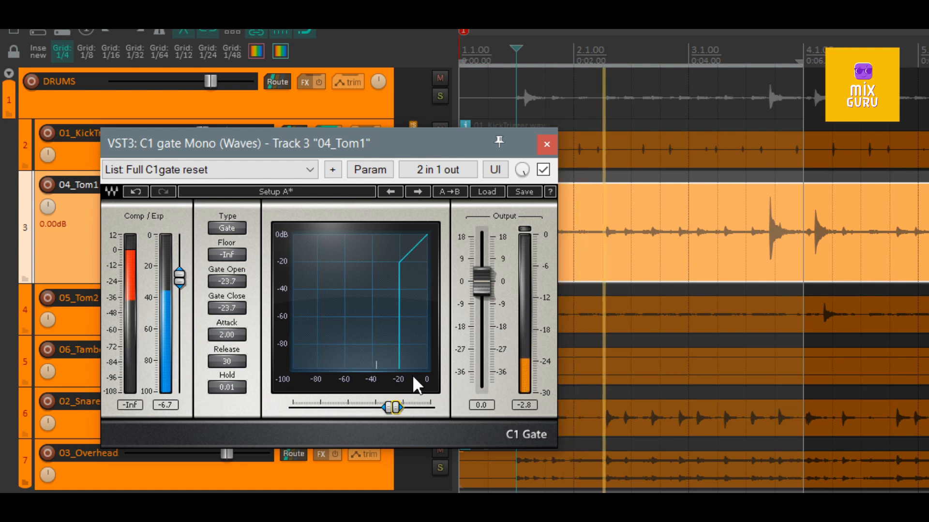
key("space")
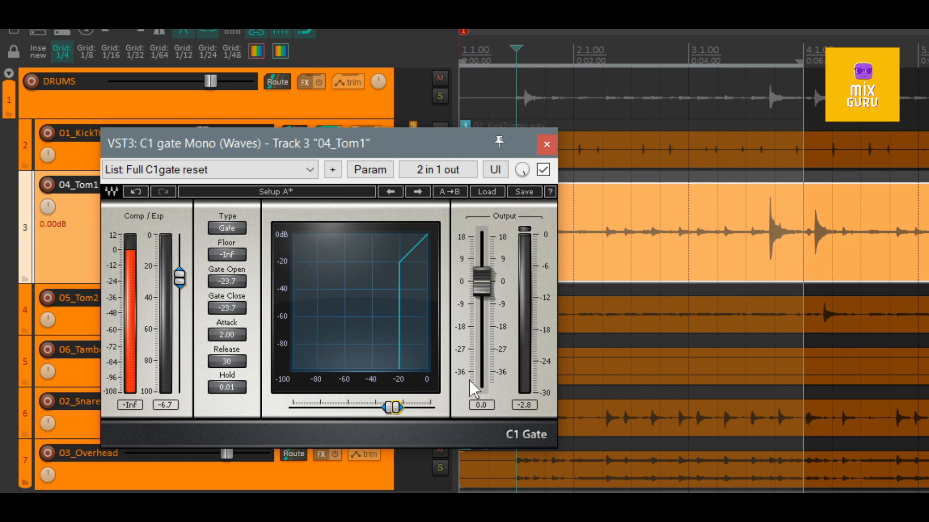
left_click_drag(397, 409, 401, 409)
key("space")
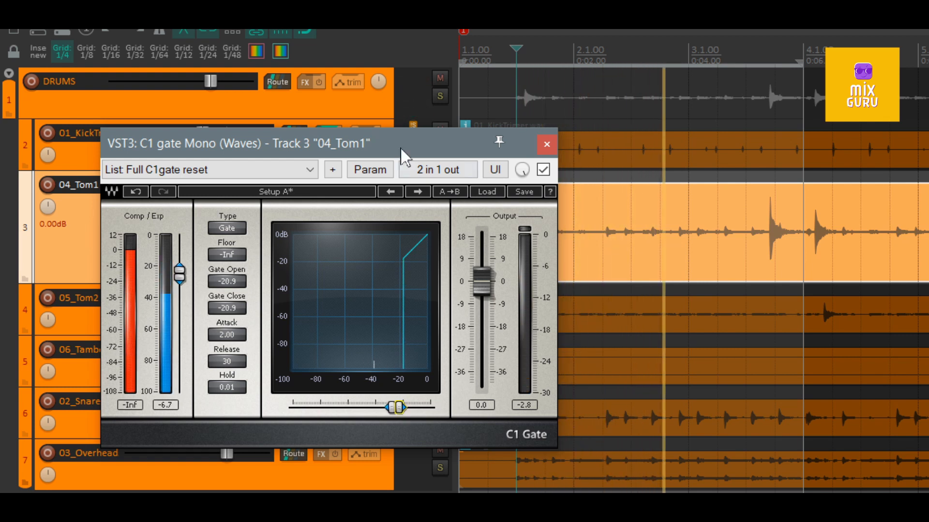
- Move the C1 gate window clear of the 04_Tom1 waveform, lower only Gate Close to -28.1, and audition the track
left_click_drag(401, 136, 368, 263)
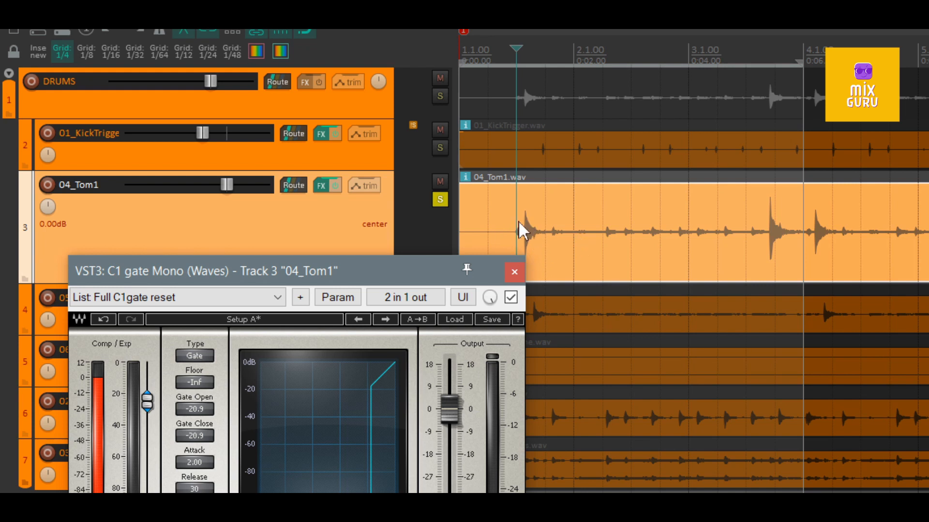
left_click_drag(401, 273, 379, 228)
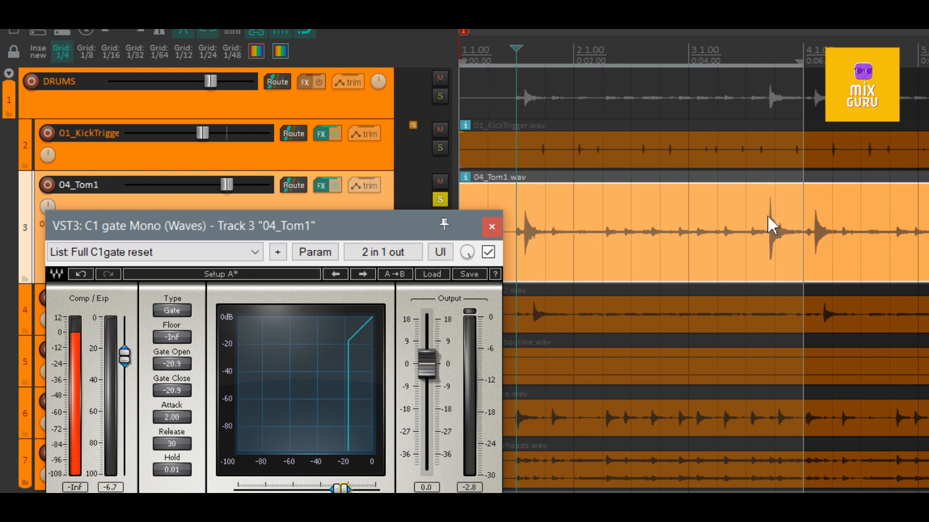
key("space")
left_click_drag(337, 490, 328, 490)
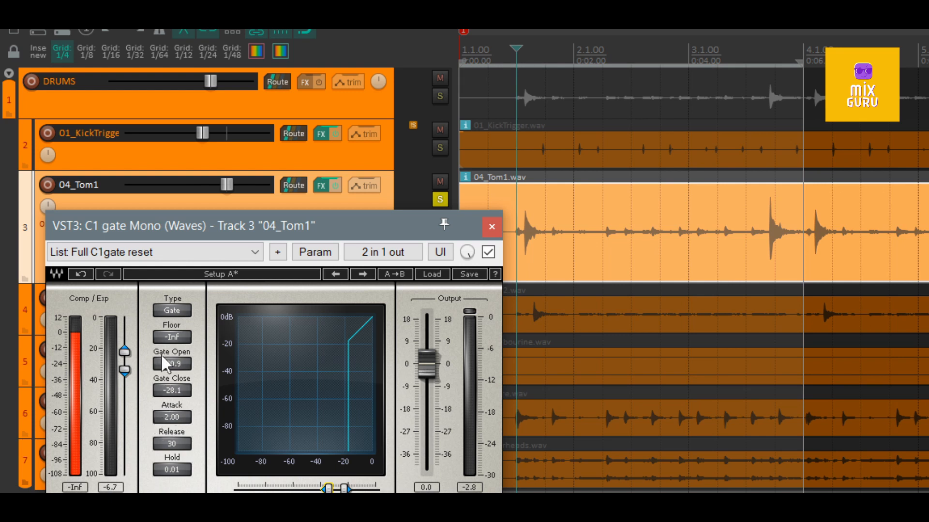
key("space")
- Raise the gate's Floor in stages, through -29.7 to -18.1, auditioning the soloed 04_Tom1 track between changes
left_click(173, 337)
left_click_drag(173, 337, 173, 302)
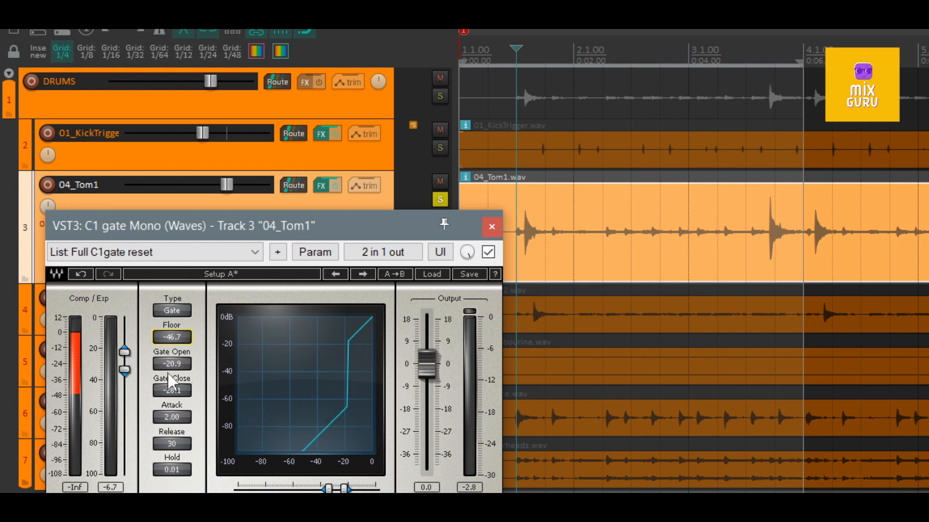
left_click_drag(175, 339, 175, 315)
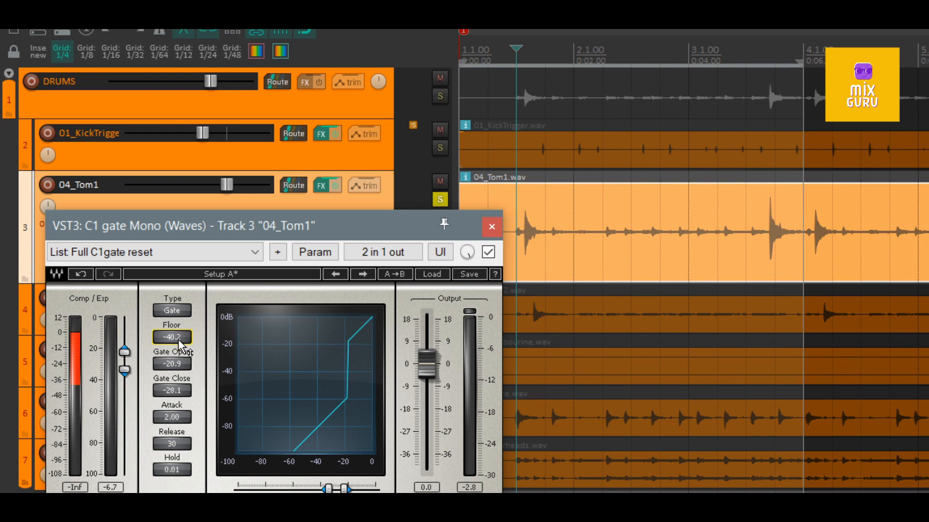
left_click_drag(178, 339, 178, 317)
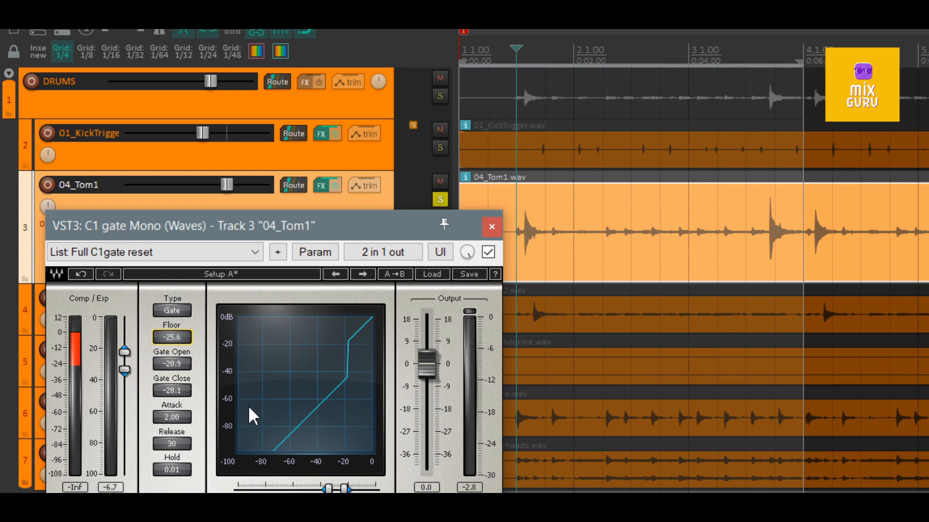
mouse_move(176, 344)
left_mouse_down()
mouse_move(175, 305)
mouse_move(175, 340)
left_mouse_up()
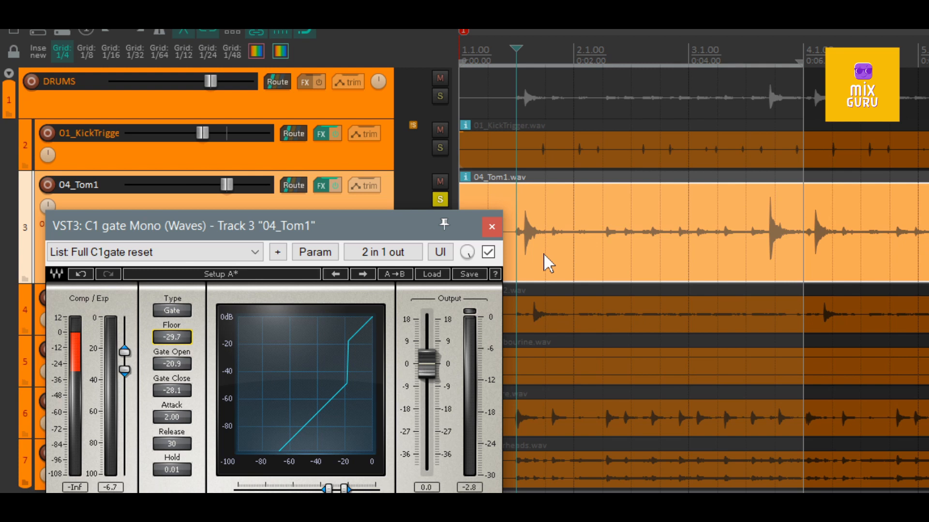
key("space")
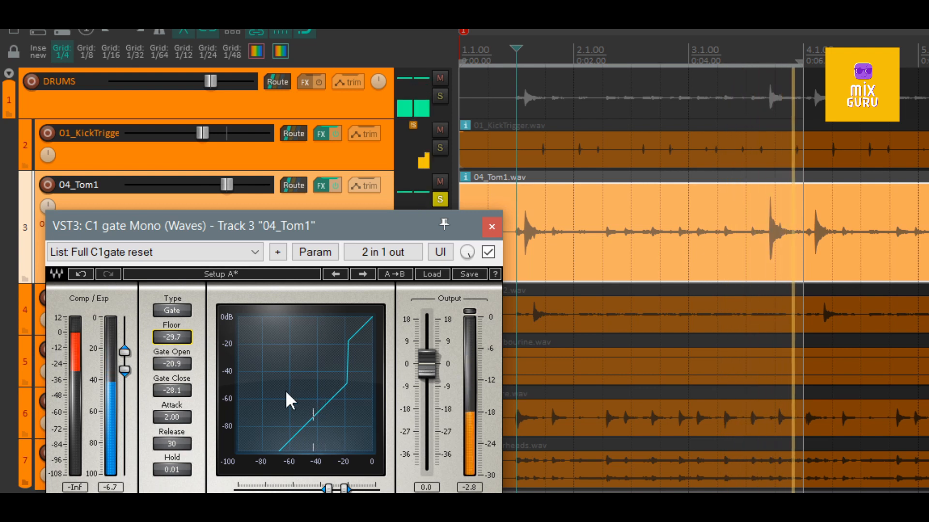
key("space")
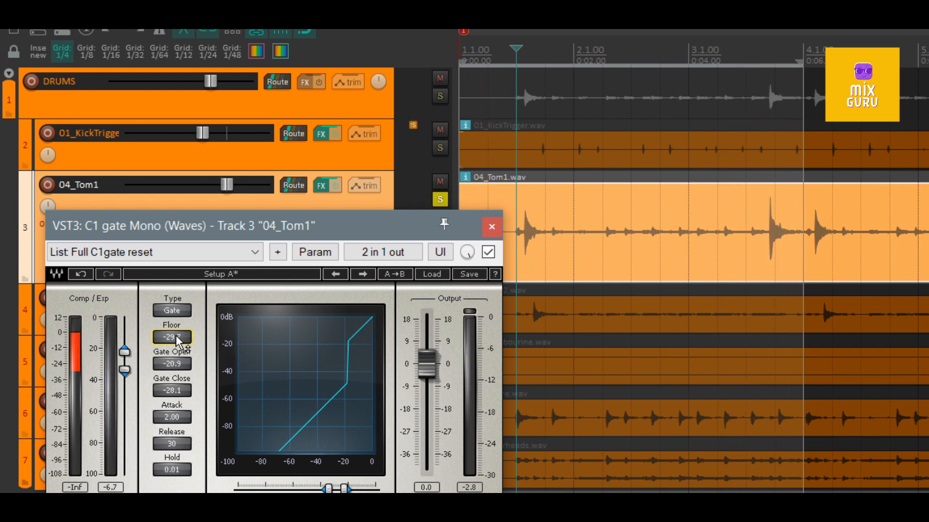
mouse_move(176, 347)
left_mouse_down()
mouse_move(177, 326)
mouse_move(173, 335)
left_mouse_up()
key("space")
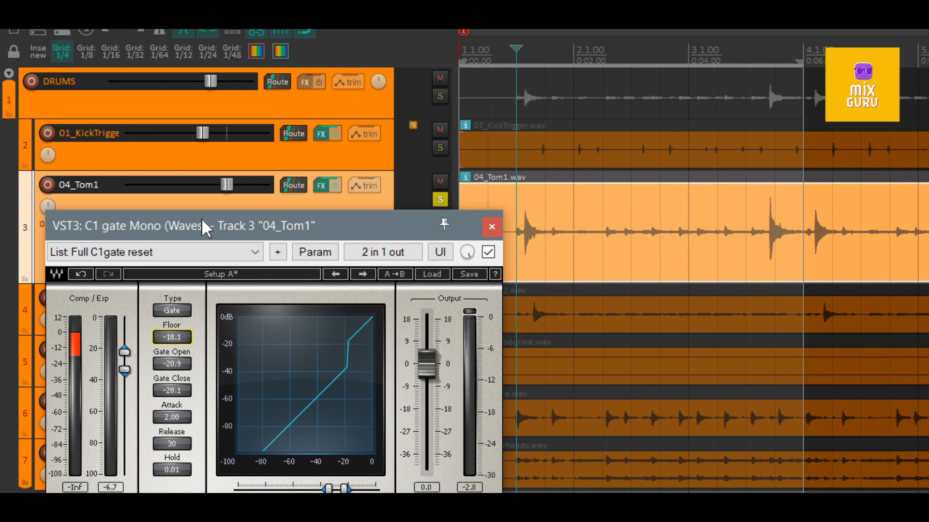
- Set the C1 gate's Floor to -88.0, Gate Open to -17.3, Gate Close to -20.8 and Attack to 77.62, and audition the first 04_Tom1 hit
left_click_drag(202, 220, 206, 189)
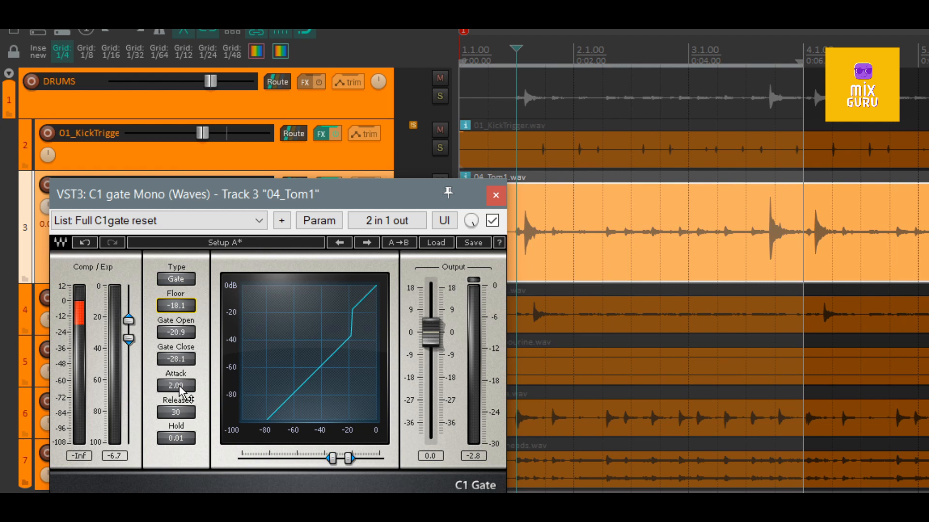
left_click_drag(179, 385, 179, 368)
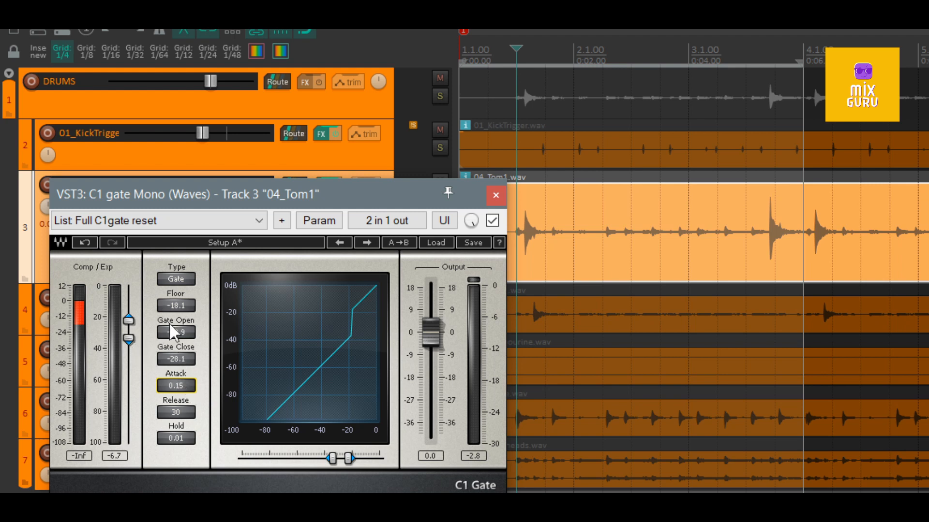
left_click_drag(176, 306, 175, 383)
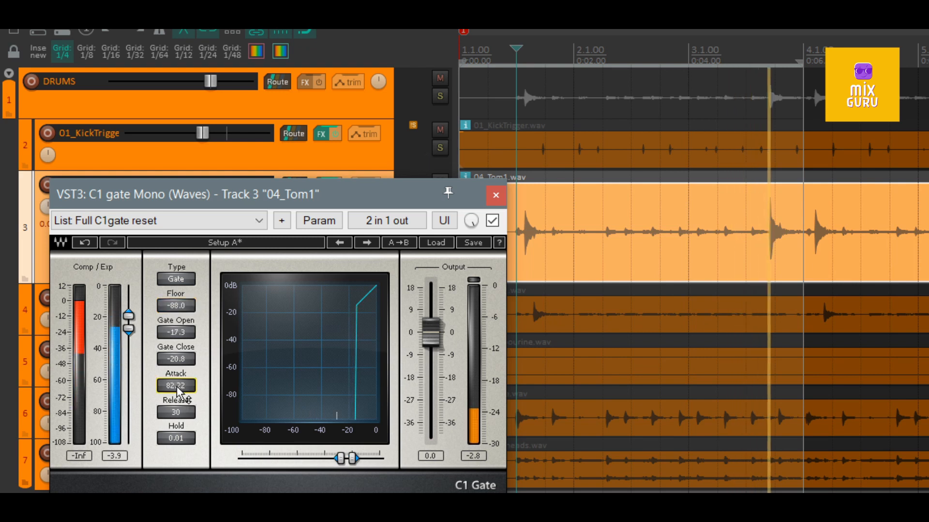
left_click_drag(176, 388, 178, 391)
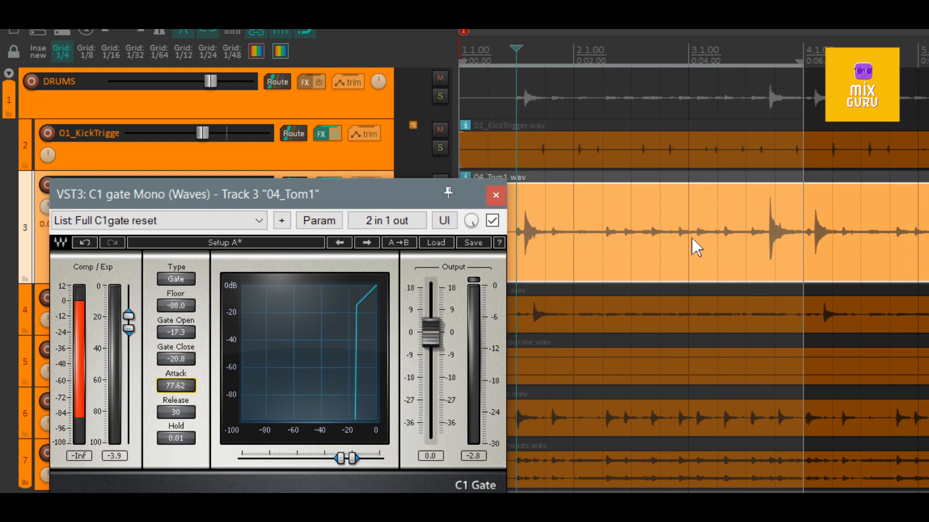
scroll(807, 240, "up", 5)
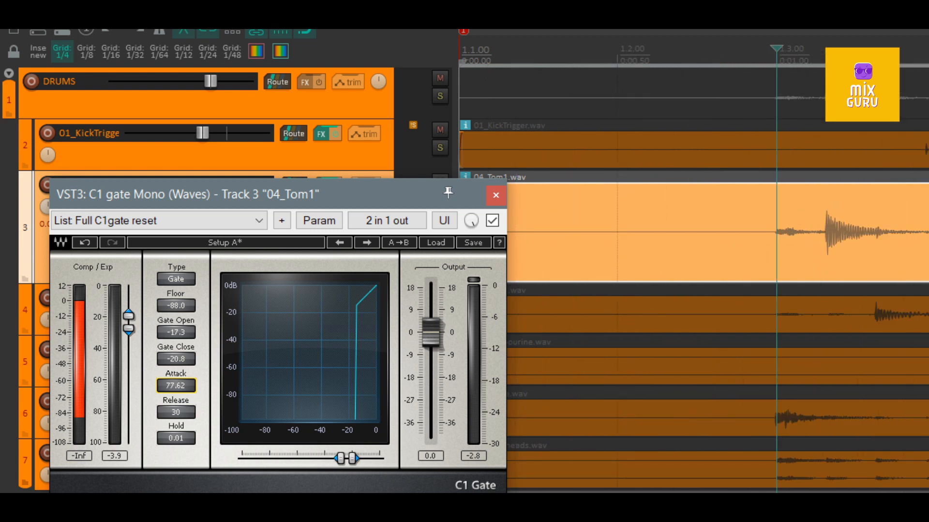
key("space")
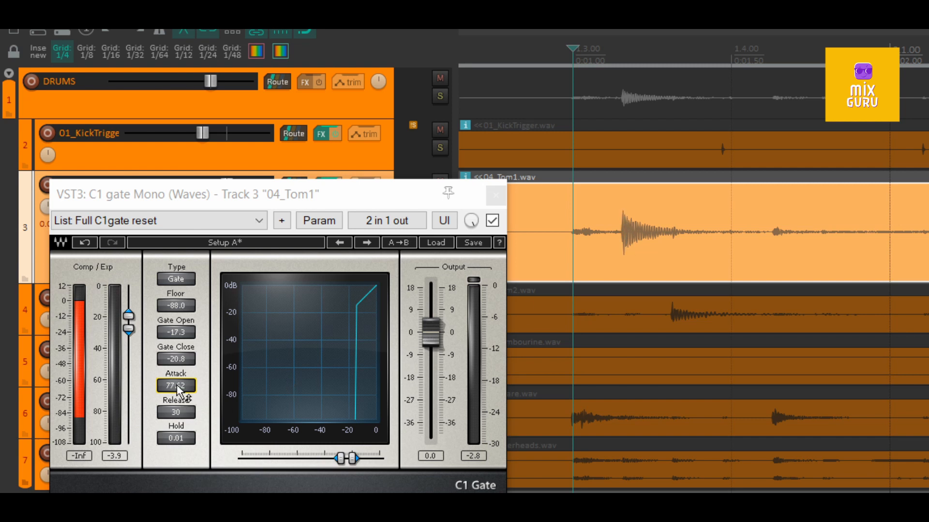
- Set the C1 gate's Attack to 1.00 after trying 0.55 and 21.13, raise Release to 217, and audition the 04_Tom1 hit
mouse_move(177, 385)
left_mouse_down()
mouse_move(177, 418)
mouse_move(177, 378)
left_mouse_up()
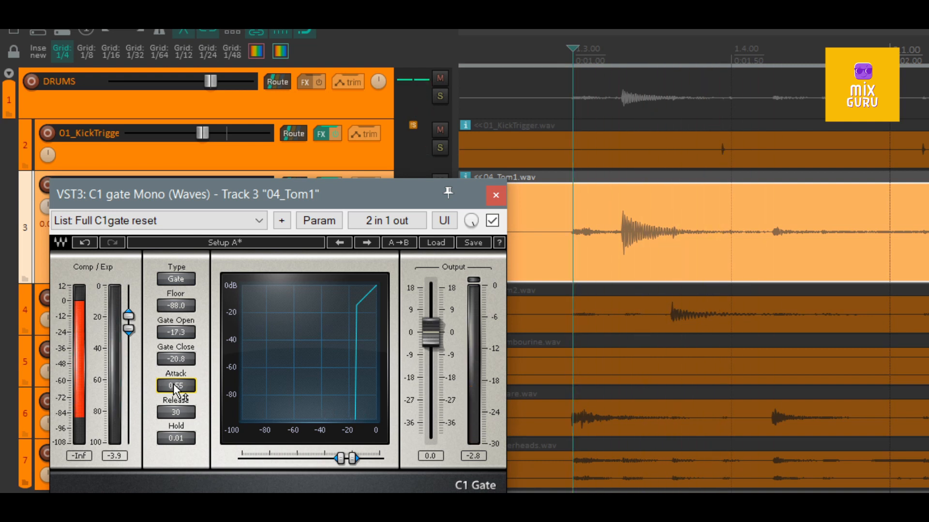
mouse_move(173, 384)
left_mouse_down()
mouse_move(173, 368)
mouse_move(173, 384)
left_mouse_up()
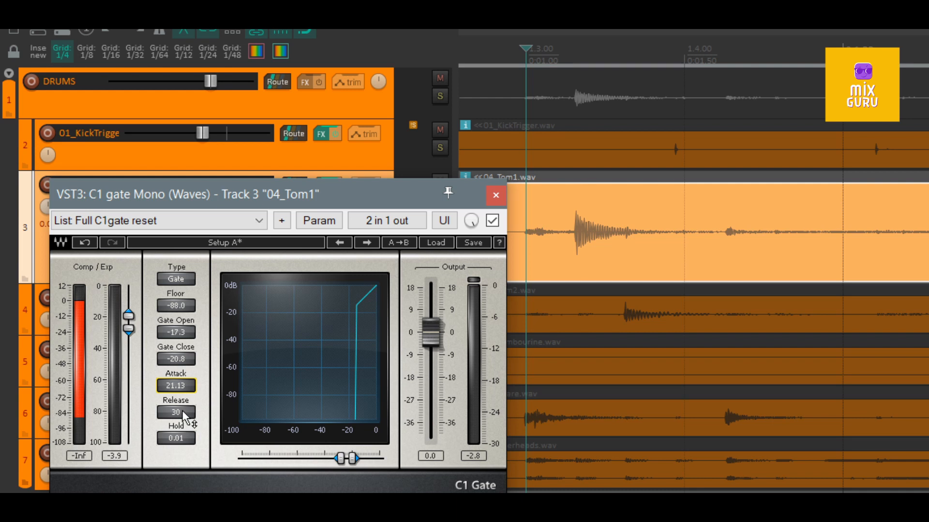
mouse_move(181, 414)
left_mouse_down()
mouse_move(181, 384)
mouse_move(176, 405)
left_mouse_up()
left_click(176, 386)
type("1")
key("space")
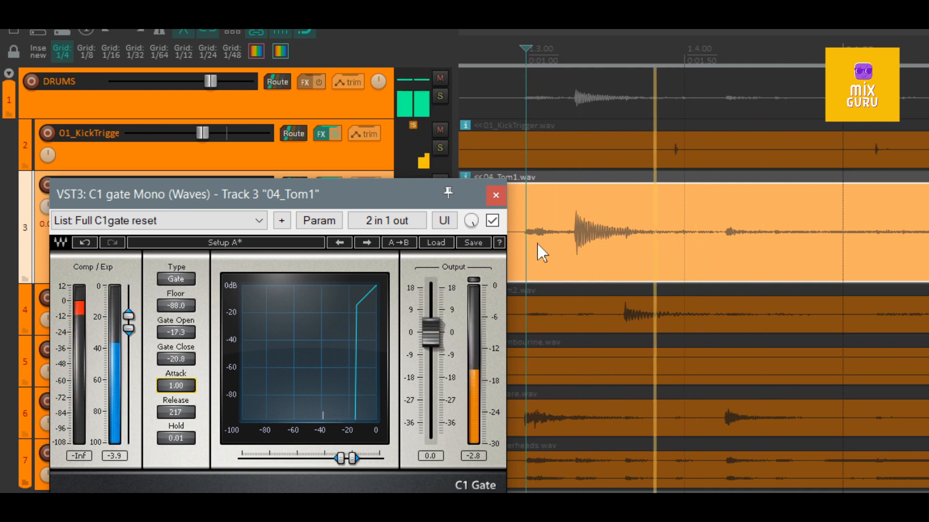
key("space")
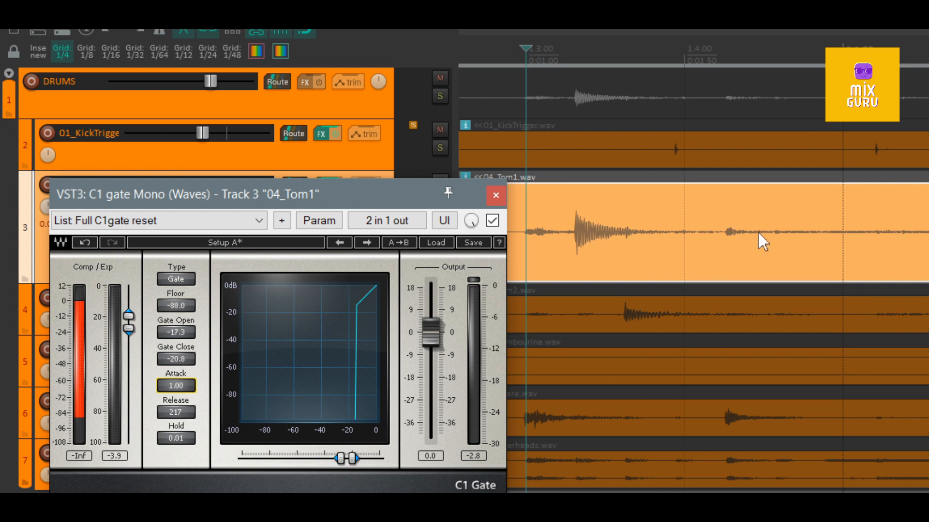
- Shorten the C1 gate's Release, trying 9 and 23, and audition how the soloed 04_Tom1 hit decays
left_click(175, 413)
type("1")
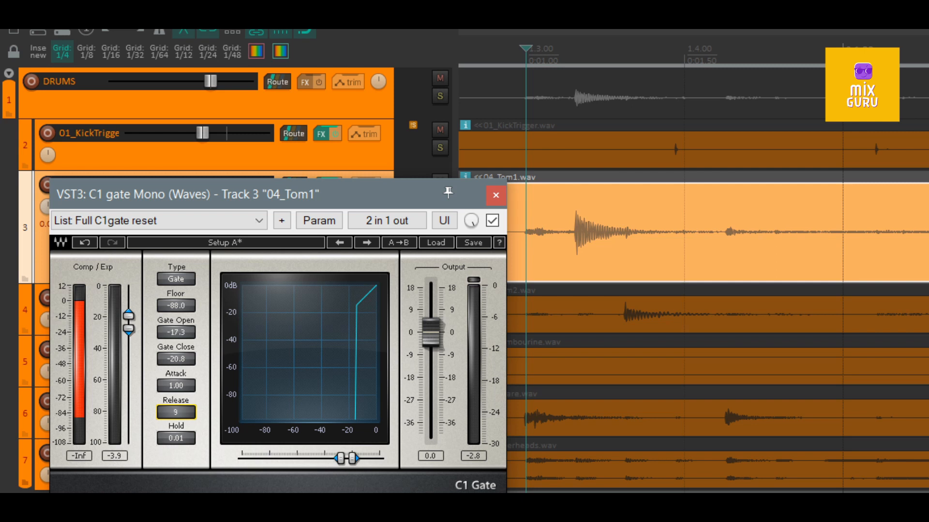
left_click_drag(175, 413, 176, 393)
key("space")
mouse_move(180, 415)
left_mouse_down()
mouse_move(179, 441)
mouse_move(181, 423)
left_mouse_up()
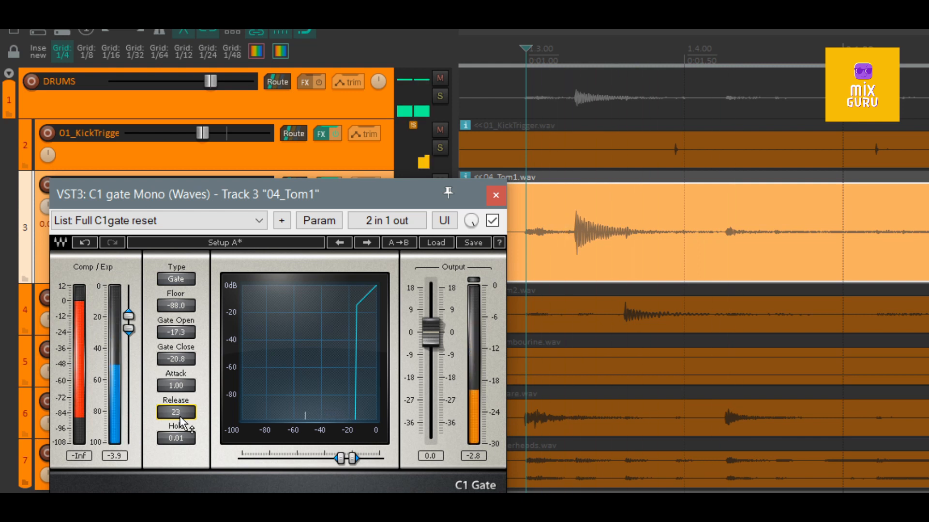
key("space")
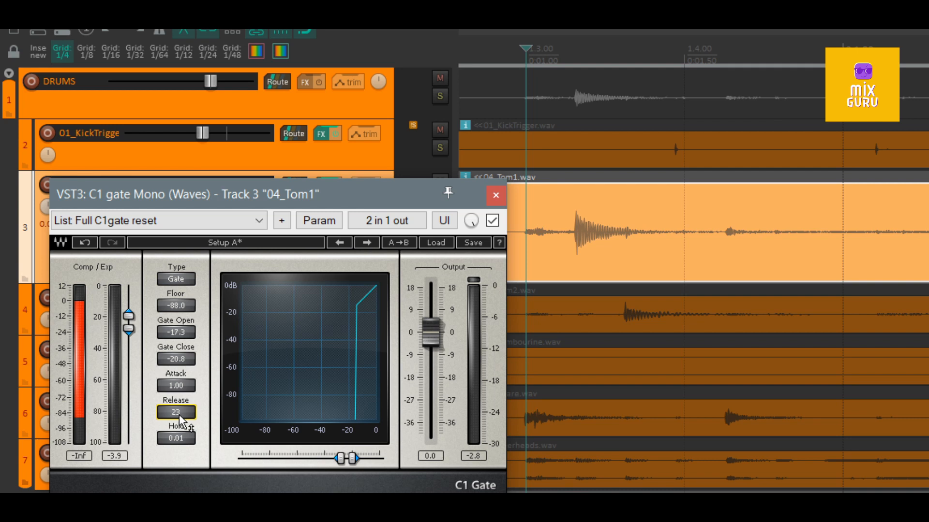
- Compare a long Release of 302 with a short one of 12 on the soloed 04_Tom1 track
left_click_drag(179, 414, 179, 387)
key("space")
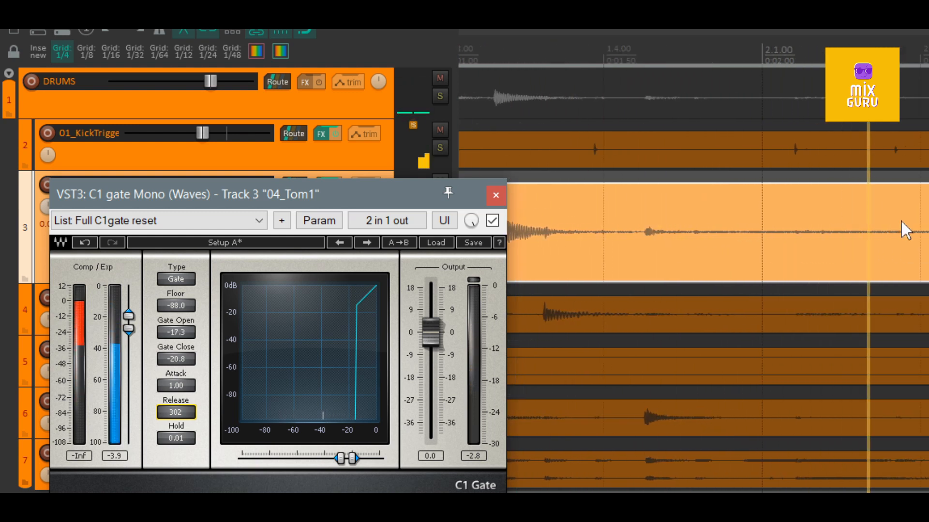
key("space")
key("space")
- Set the gate's Release to 227, try Hold at 36.46 and 5000.00, and audition the soloed 04_Tom1 track with each
key("space")
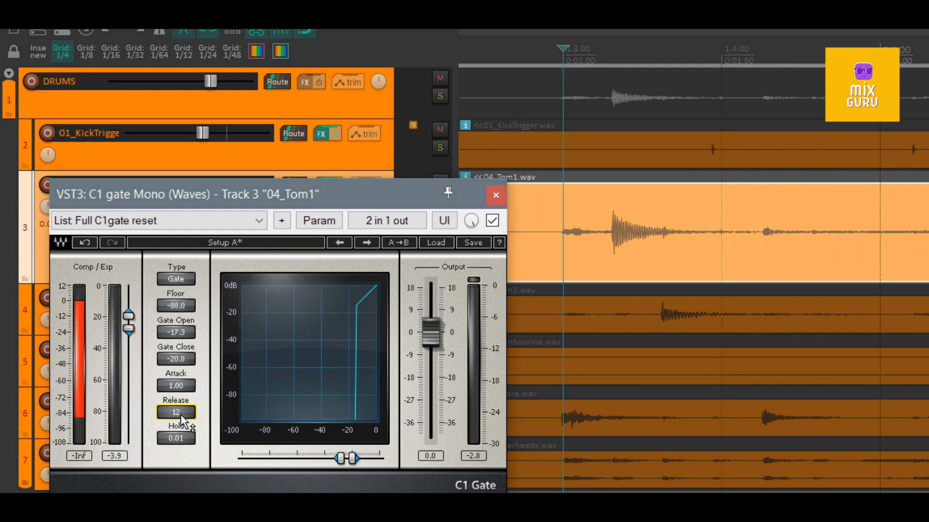
key("space")
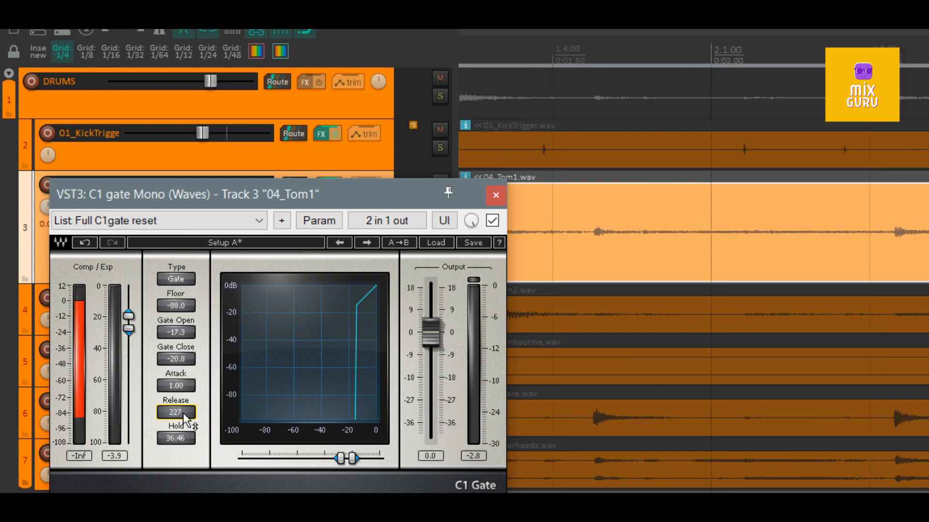
key("space")
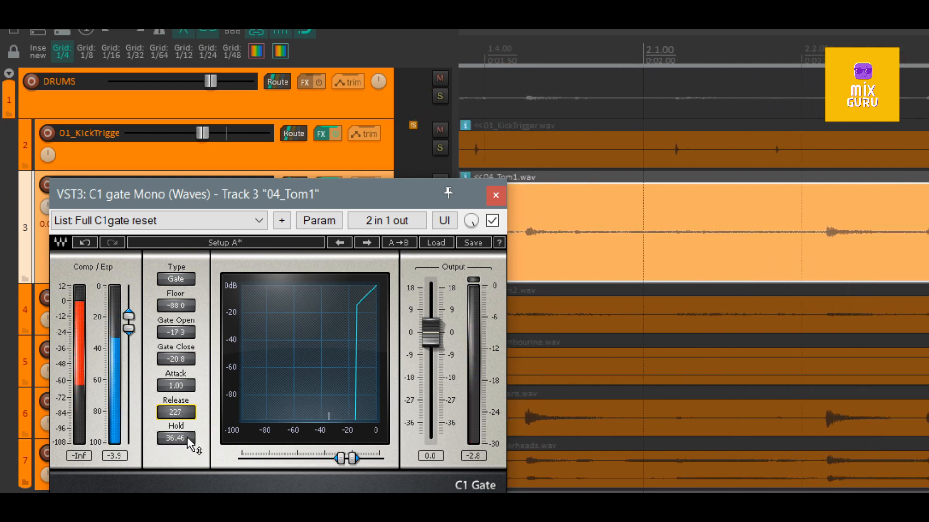
key("space")
left_click_drag(188, 438, 189, 442)
key("space")
key("space")
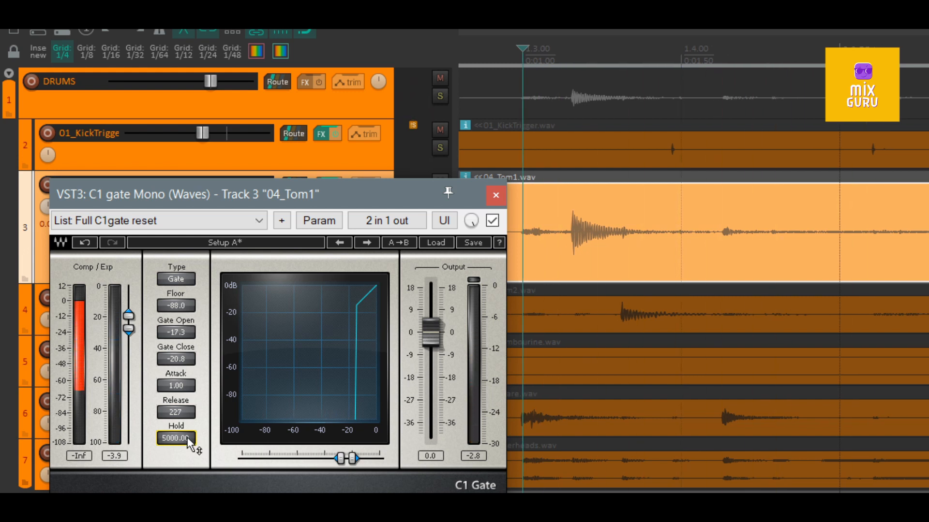
key("space")
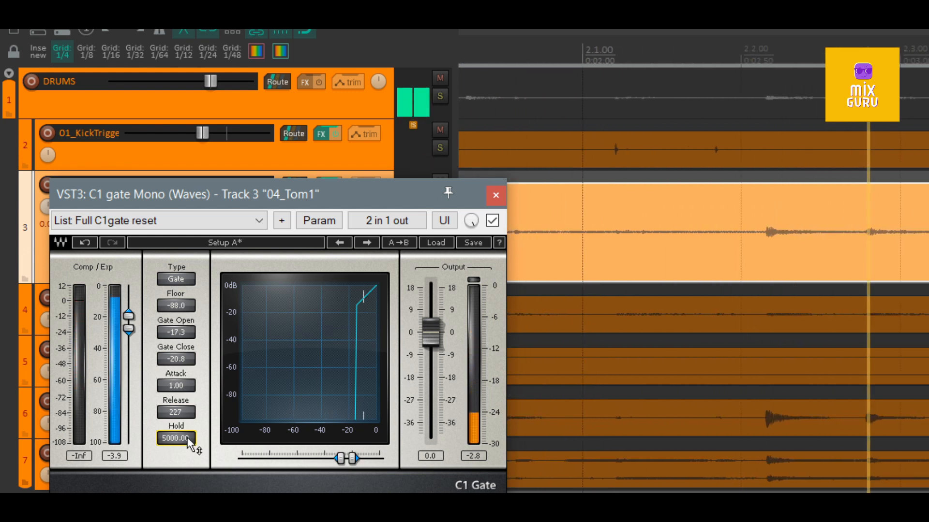
key("space")
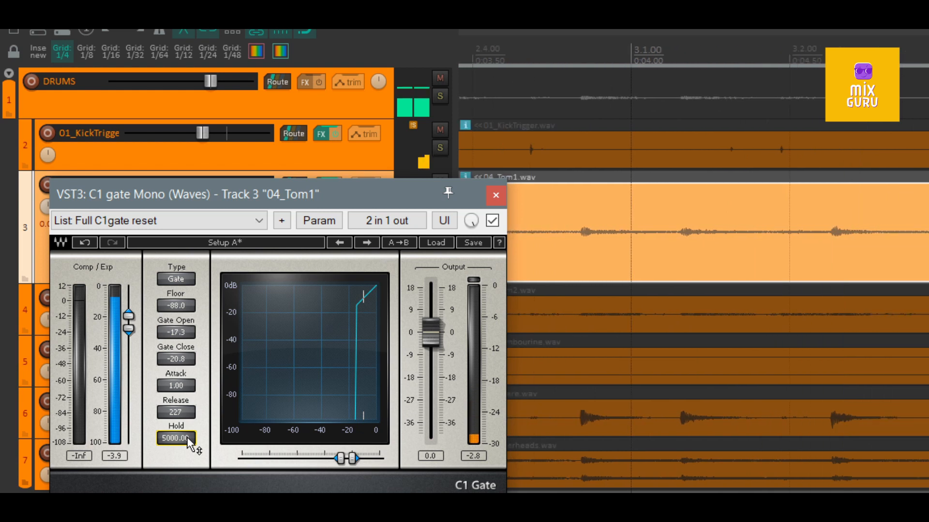
- Try Hold at 0.51 and 228.93 on the 04_Tom1 gate, auditioning the track, and set it to 0.01
left_click_drag(188, 438, 187, 484)
key("space")
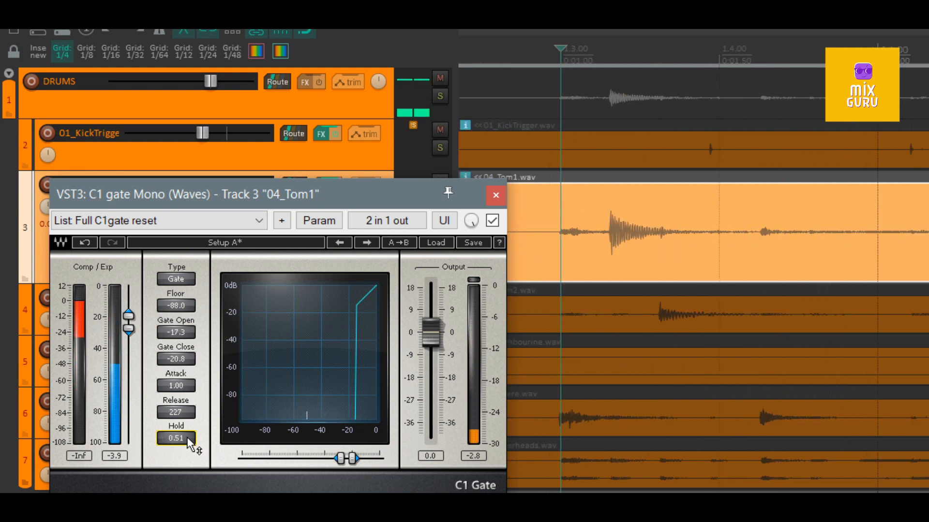
left_click_drag(188, 441, 188, 421)
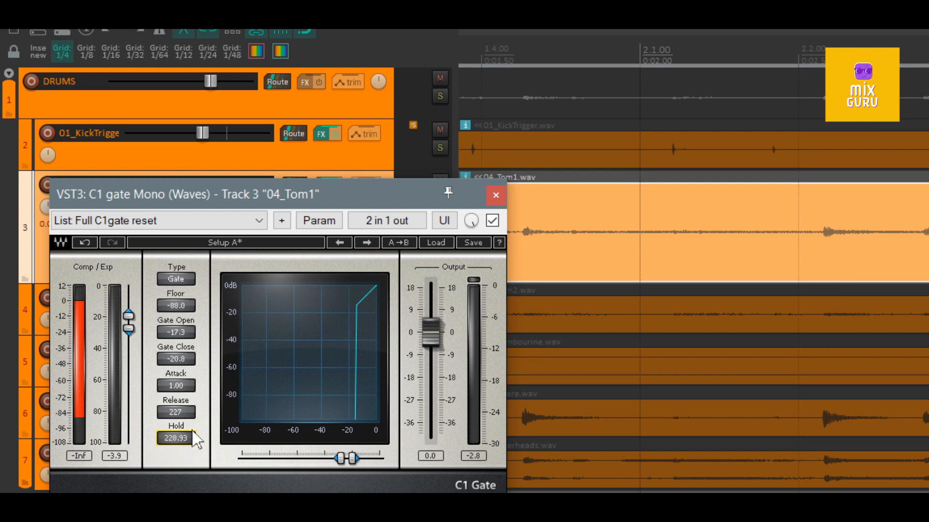
left_click_drag(178, 434, 178, 442)
- Raise the gate's Floor in stages, through -44.8 to -35.9, and set Release to 120, auditioning the 04_Tom1 track
left_click_drag(180, 305, 180, 271)
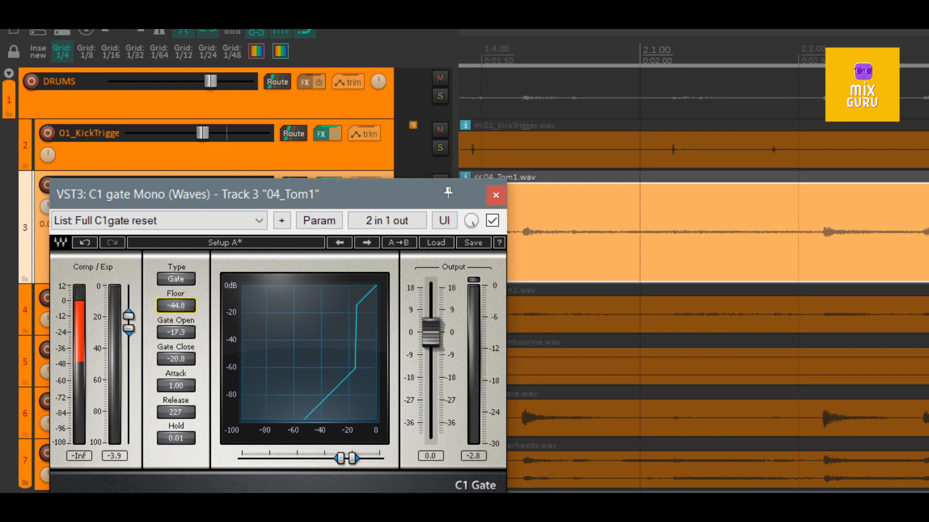
left_click_drag(184, 306, 184, 304)
left_click_drag(175, 413, 174, 427)
key("space")
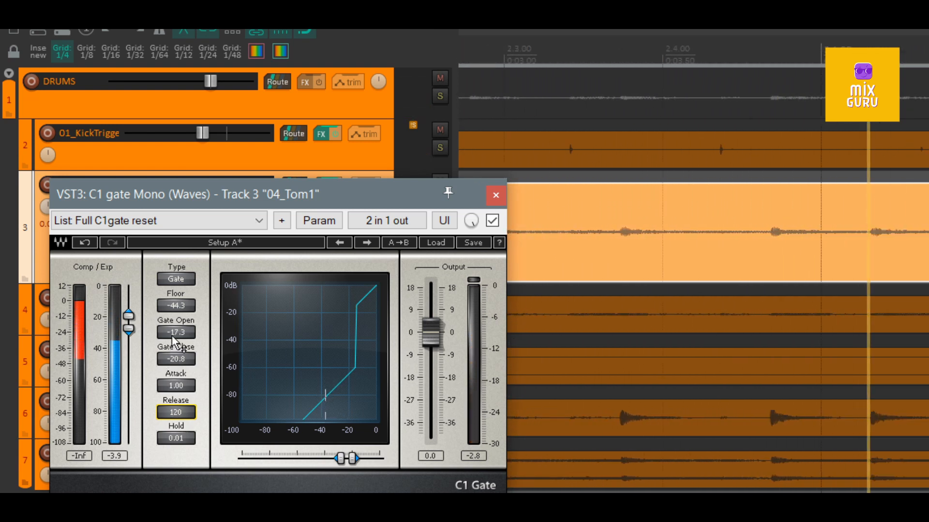
left_click_drag(176, 308, 177, 289)
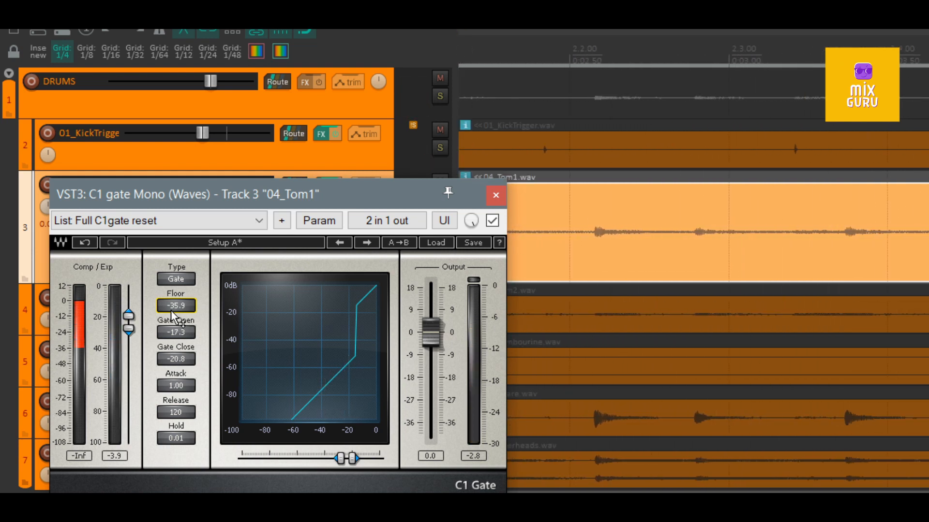
- Copy the C1 gate from the 04_Tom1 FX chain and paste it into the empty 05_Tom2 FX chain
left_click_drag(389, 186, 400, 216)
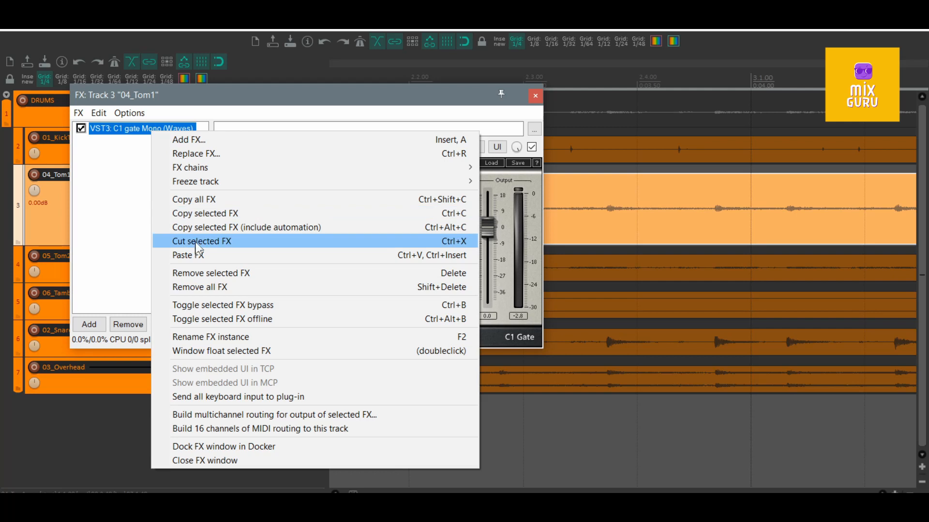
left_click(220, 215)
left_click(535, 96)
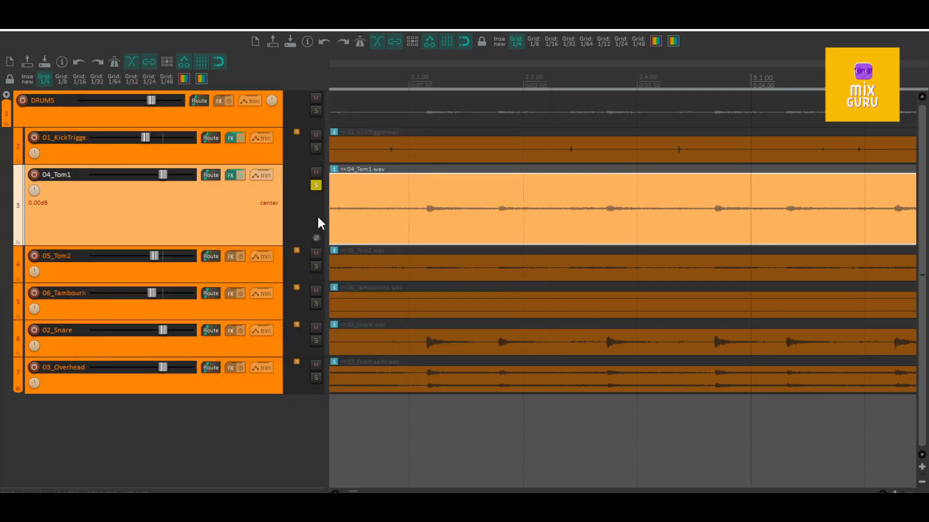
left_click(230, 259)
right_click(75, 115)
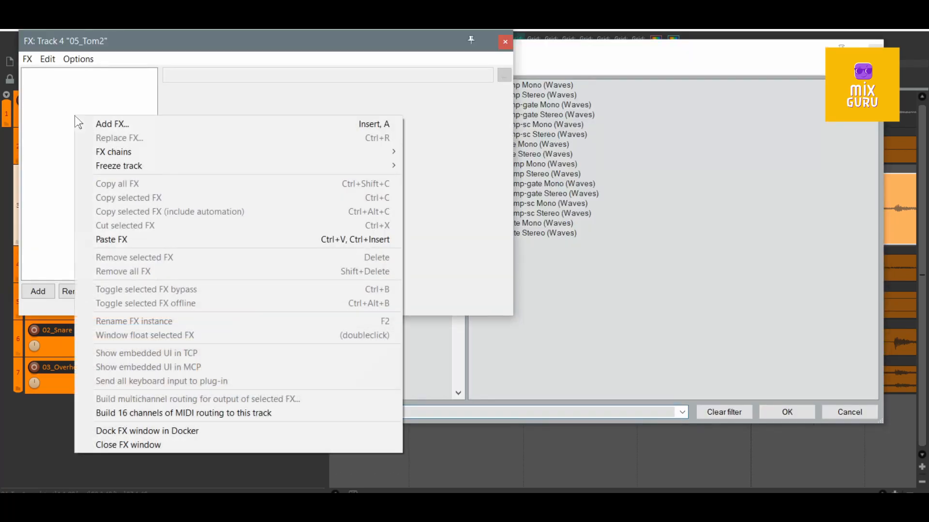
left_click(131, 239)
- Solo 05_Tom2 alongside 04_Tom1 and reduce the 04_Tom1 track height, with the FX window moved clear of both tom waveforms
left_click_drag(321, 295, 305, 229)
scroll(455, 177, "down", 3)
left_click_drag(417, 233, 398, 299)
left_click(265, 247)
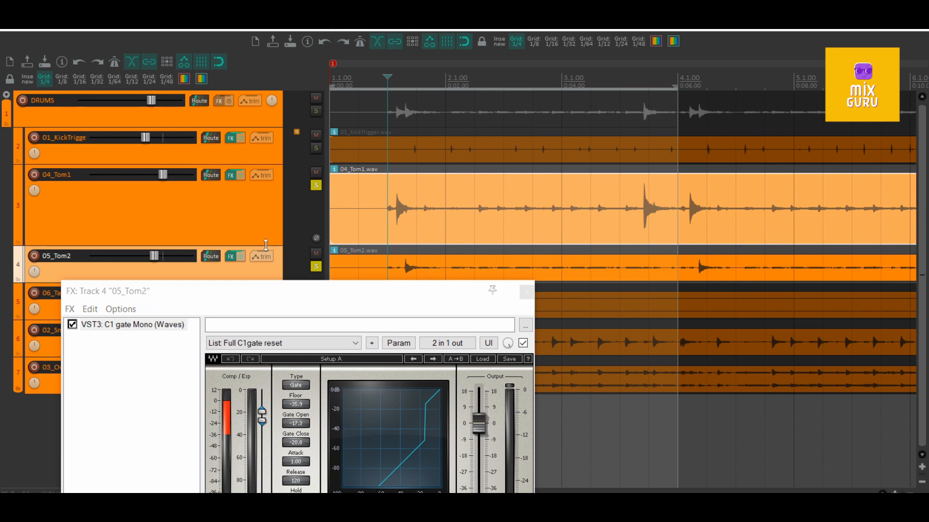
left_click_drag(265, 247, 257, 201)
- Extend the time selection to where the tambourine part starts, and audition both gated toms, including the busier tom passage near bar 12
key("space")
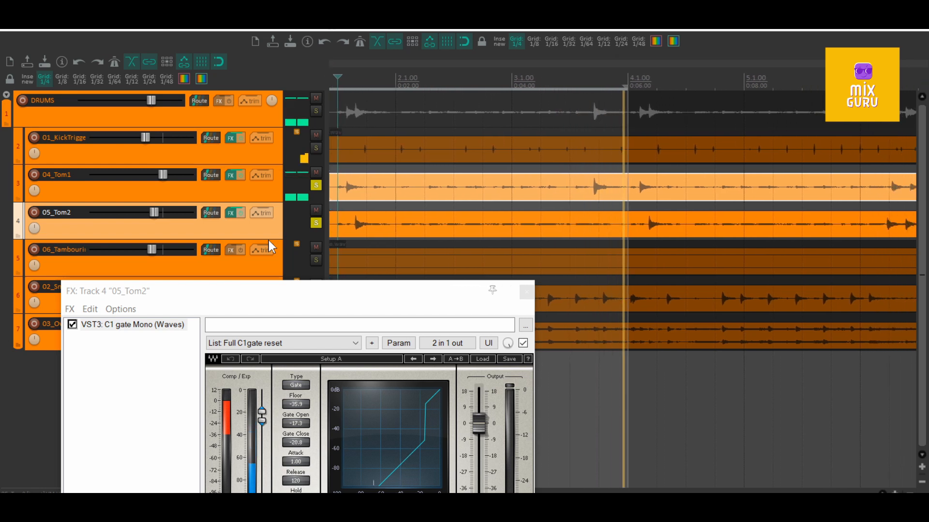
scroll(344, 193, "down", 4)
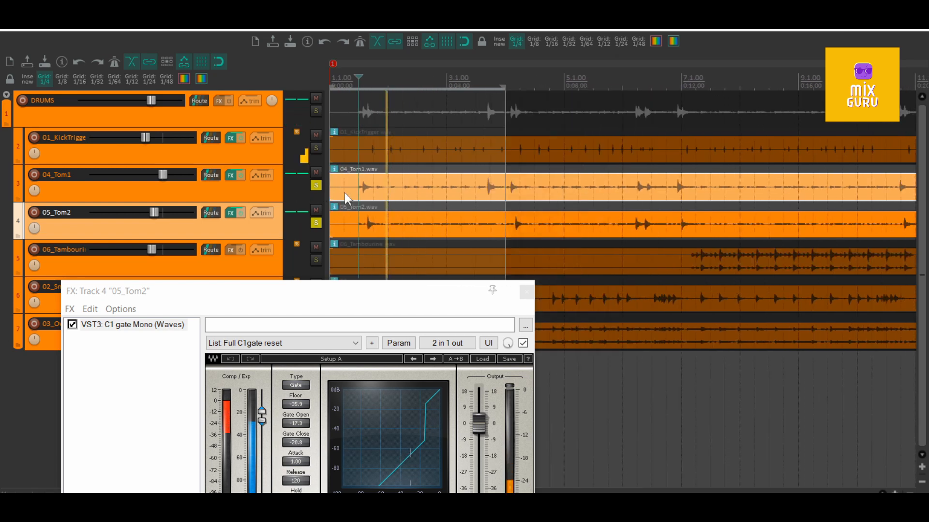
left_click_drag(454, 88, 590, 86)
scroll(590, 87, "down", 3)
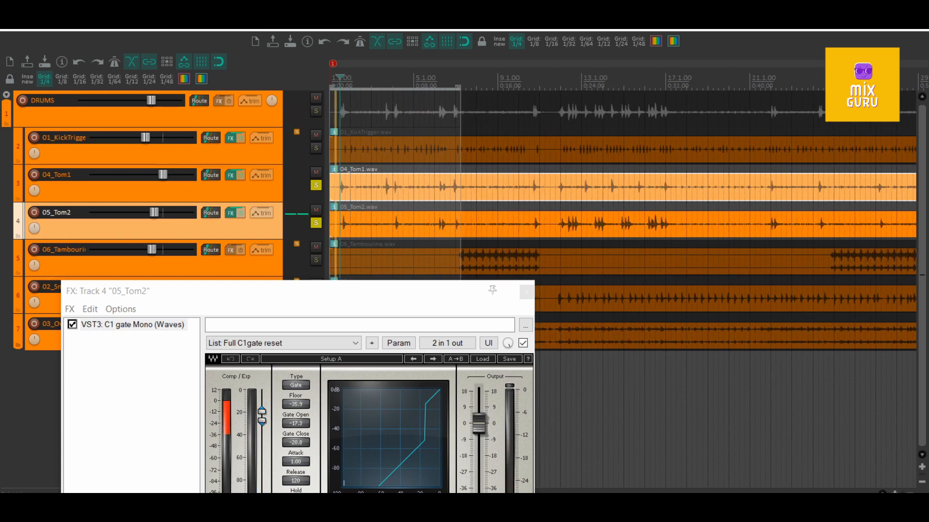
left_click(560, 81)
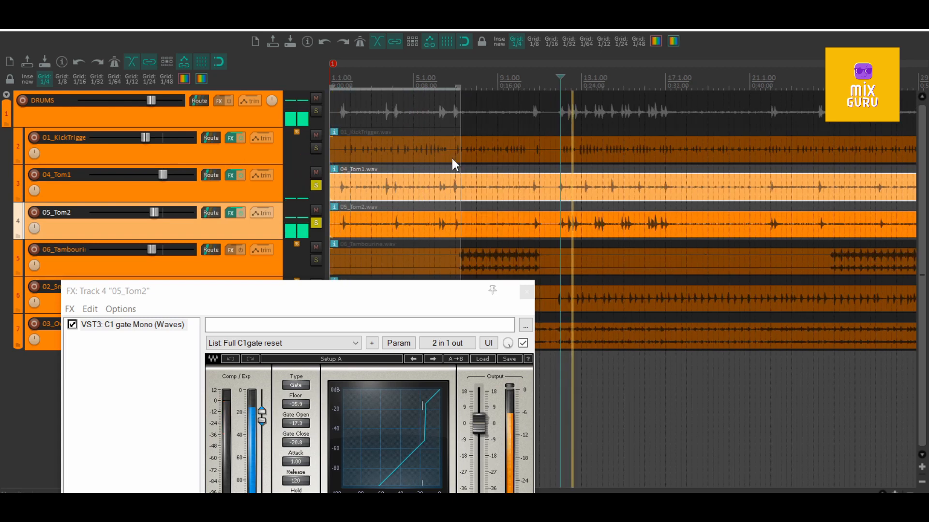
scroll(452, 158, "down", 3)
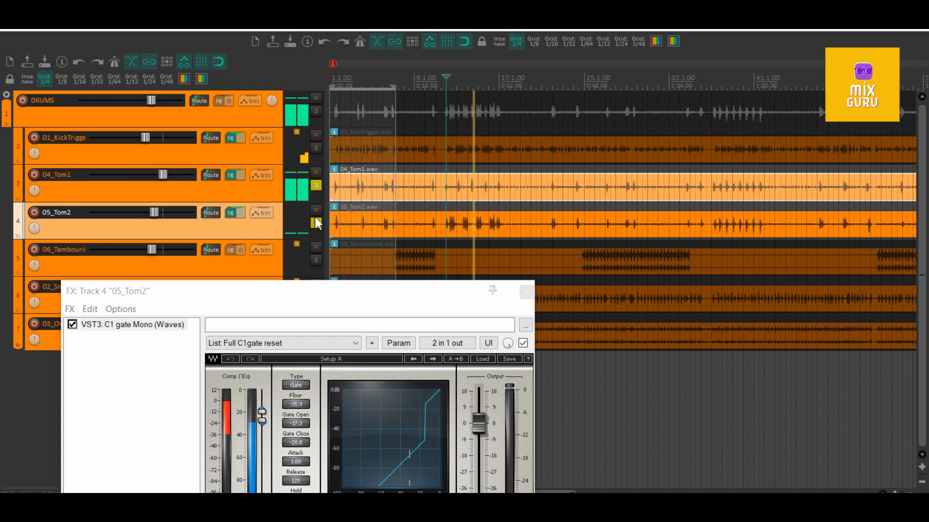
- Unsolo 04_Tom1, set the 05_Tom2 gate to Gate Open -17.7, Gate Close -21.2 and Release 76, and close its FX window
left_click(316, 185)
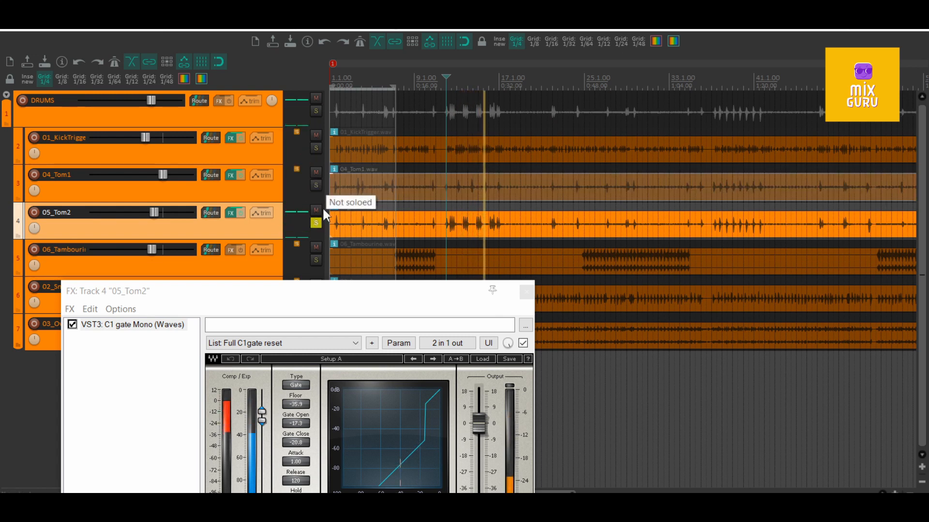
scroll(444, 228, "up", 10)
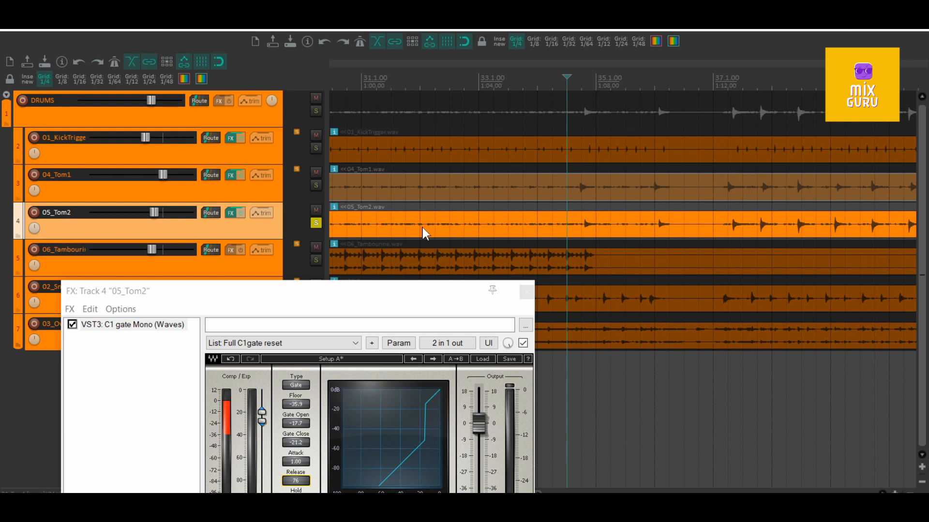
left_click_drag(380, 289, 379, 159)
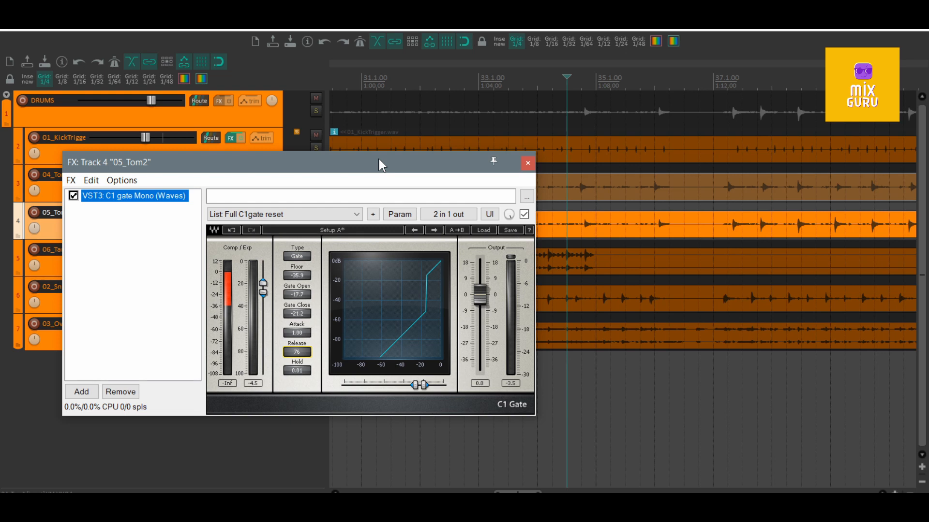
left_click(527, 163)
- Unsolo 05_Tom2, audition the full drum mix from about bar 9, and bypass the FX on both tom tracks for comparison
scroll(399, 158, "down", 5)
key("space")
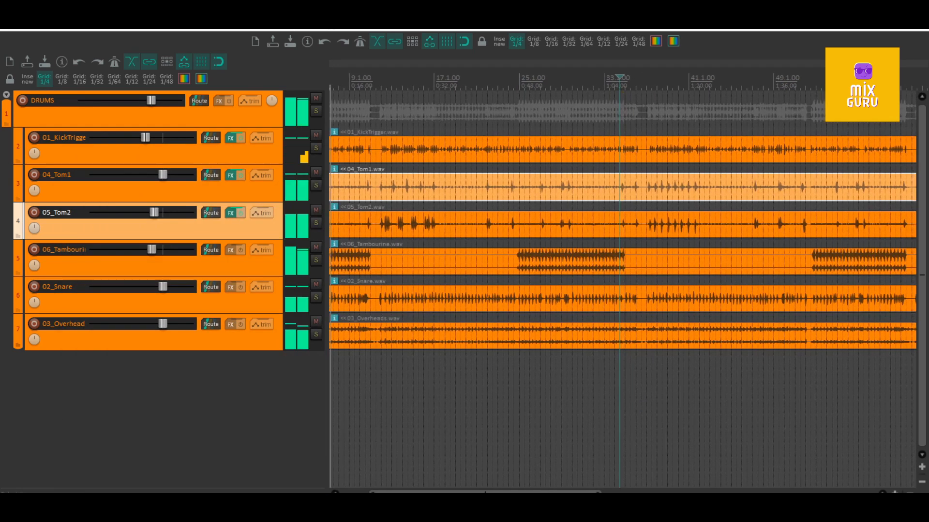
left_click(354, 194)
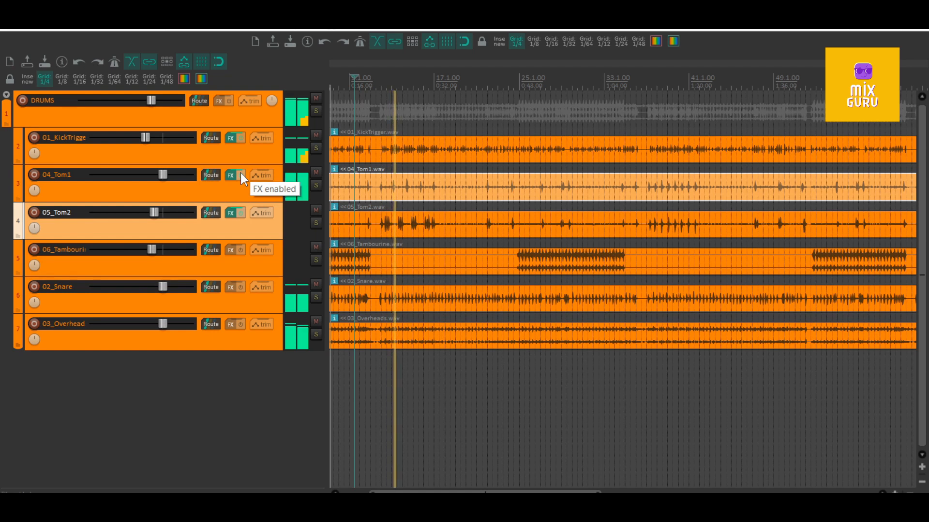
key("space")
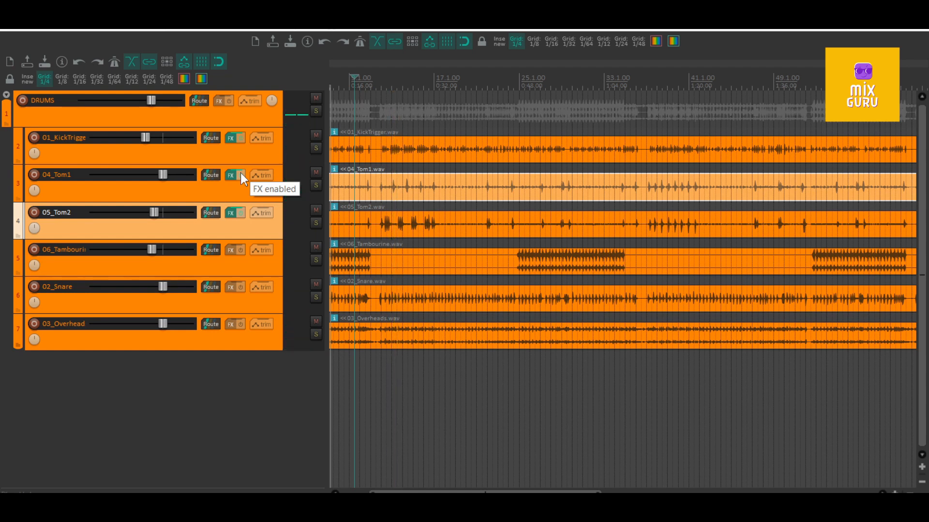
left_click(240, 173)
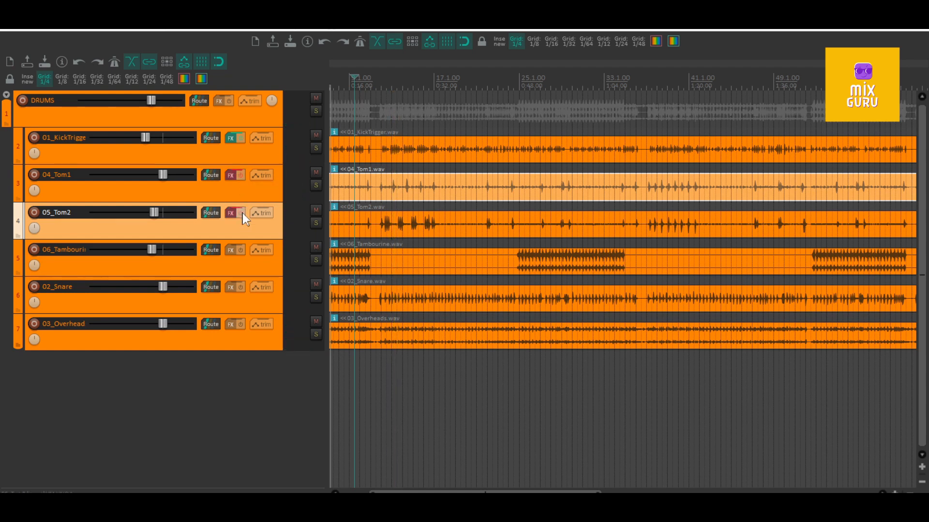
- Audition the full drum mix with the 04_Tom1 and 05_Tom2 FX bypassed and re-enabled for comparison, and stop playback
left_click(243, 213)
key("space")
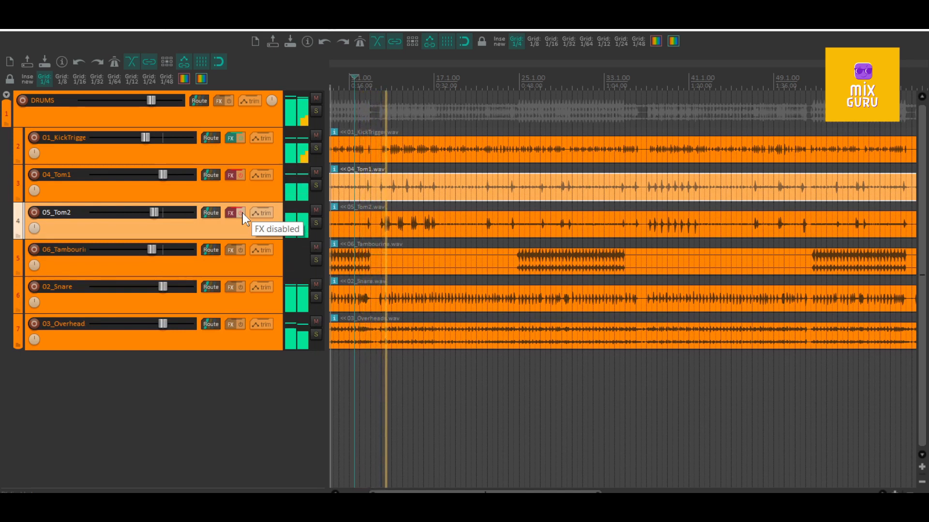
left_click(241, 176)
left_click(242, 212)
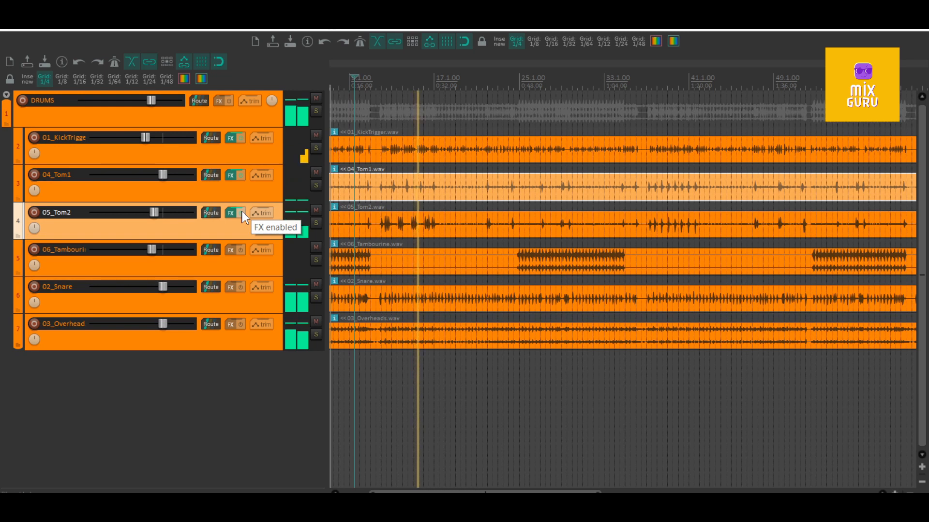
key("space")
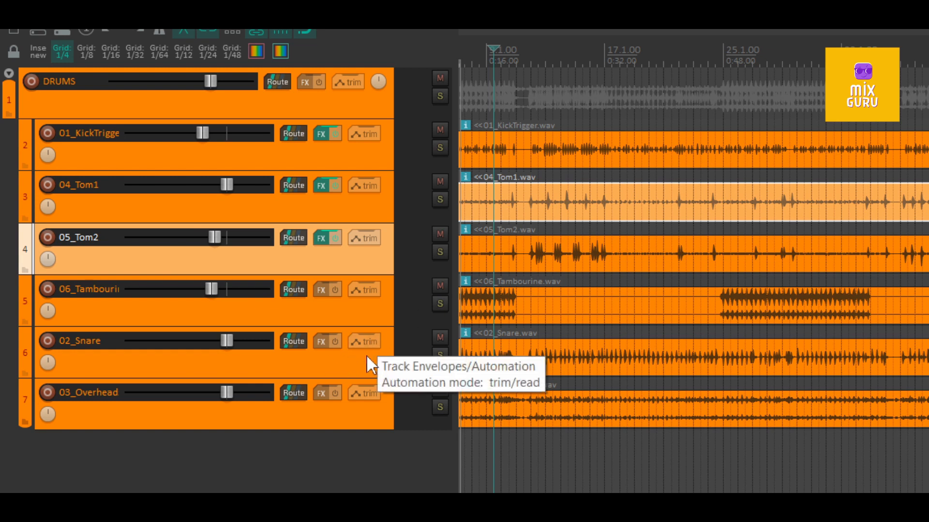
- Paste the copied C1 gate Mono onto the 02_Snare track's FX chain and open the plug-in in its own floating window
left_click(323, 345)
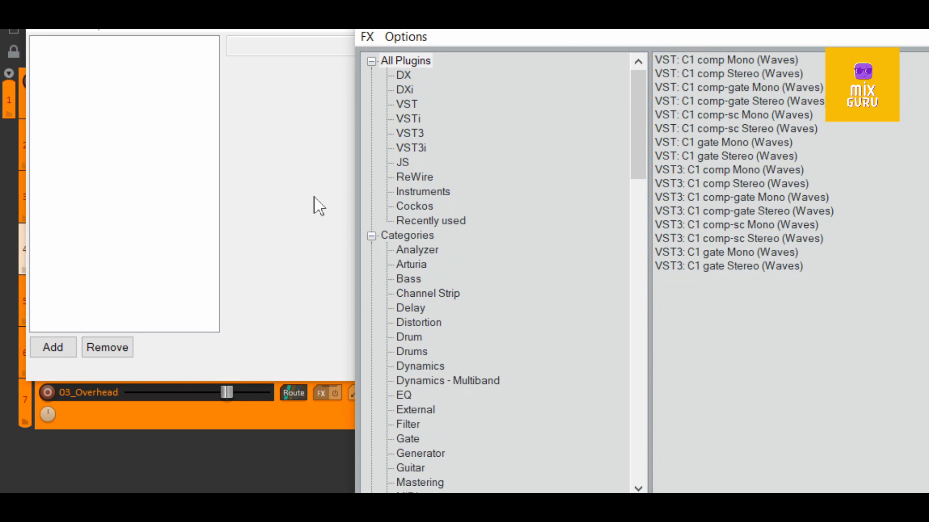
right_click(133, 93)
left_click(198, 265)
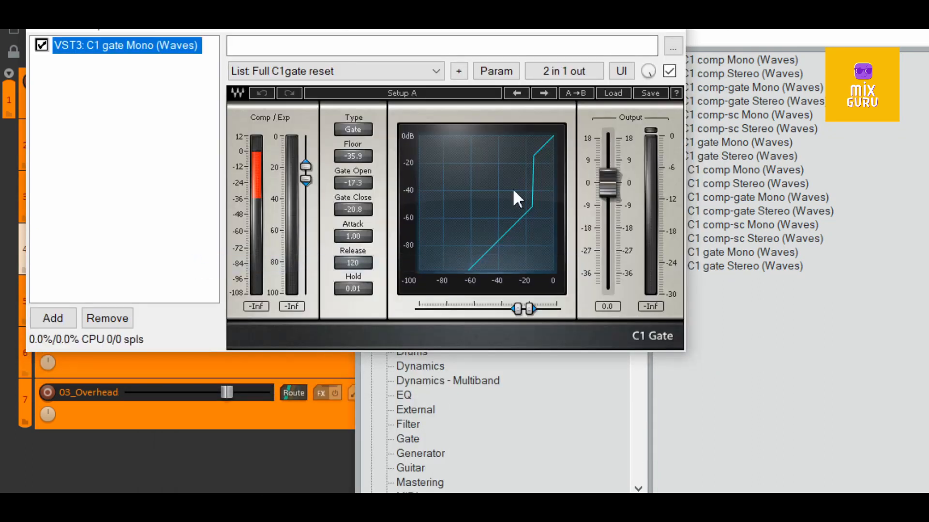
key("Escape")
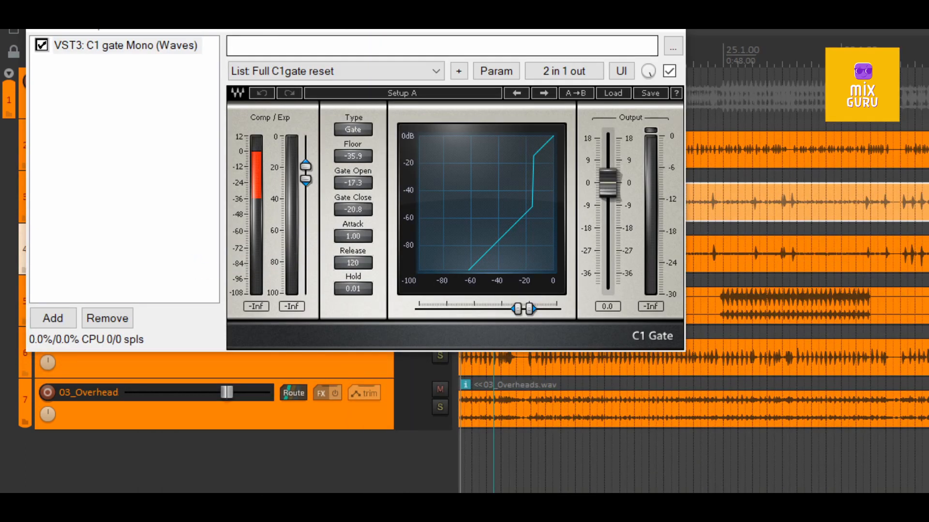
left_click_drag(254, 0, 310, 167)
double_click(210, 224)
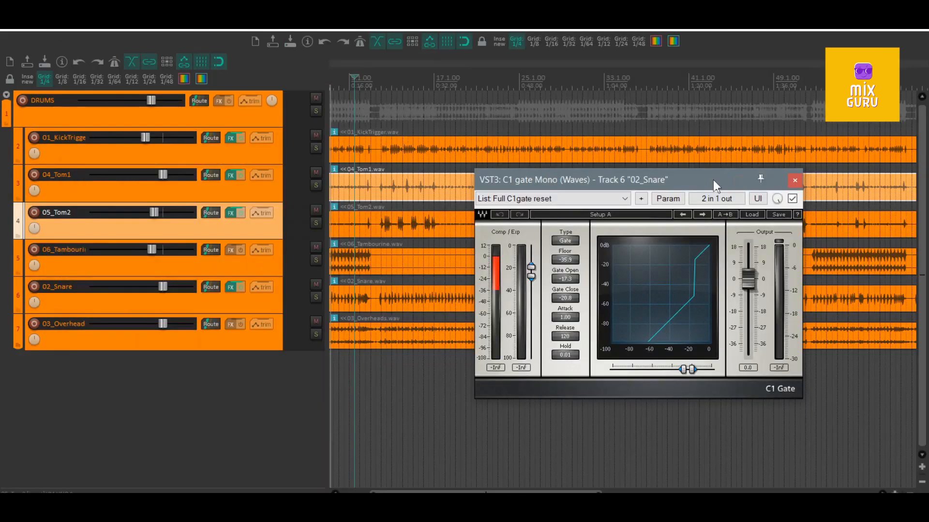
- Solo 02_Snare during playback and set its C1 gate to Release 90 and Floor -51.2
key("space")
left_click(319, 297)
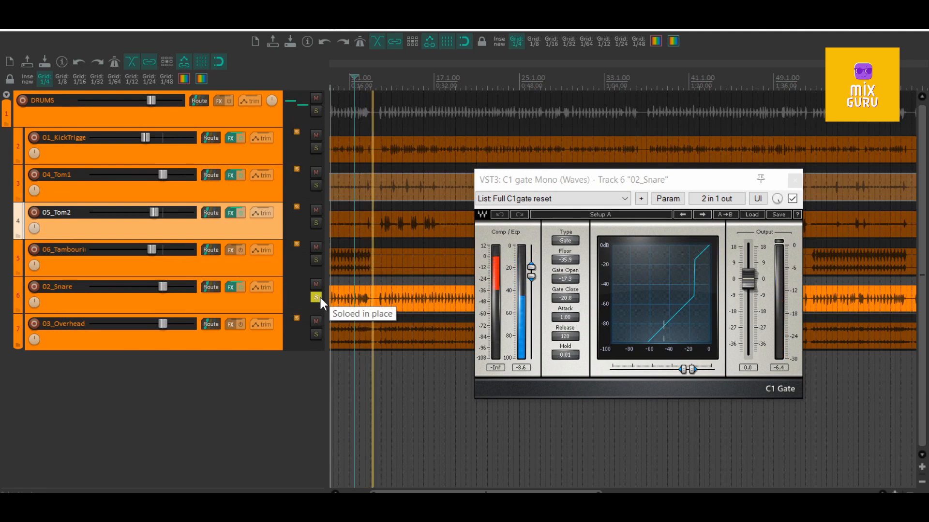
mouse_move(564, 338)
left_mouse_down()
mouse_move(564, 351)
mouse_move(564, 342)
left_mouse_up()
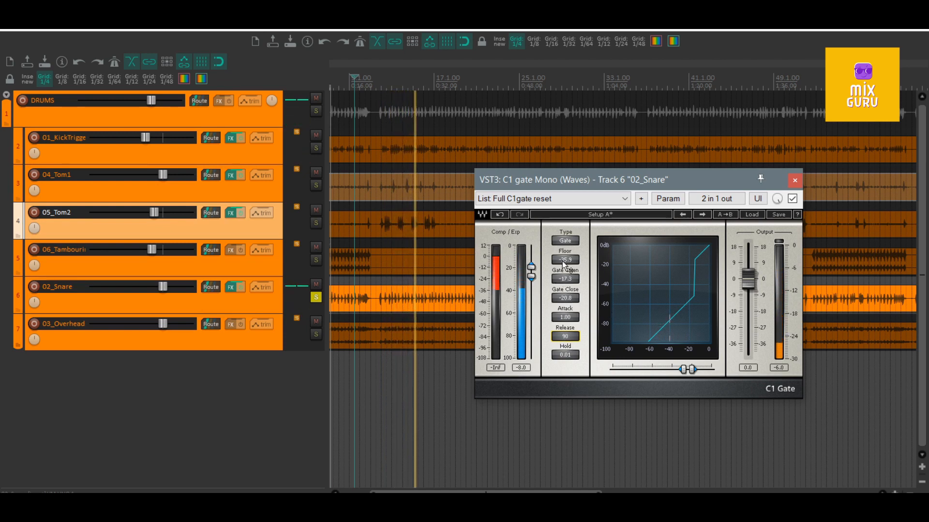
left_click_drag(562, 264, 563, 277)
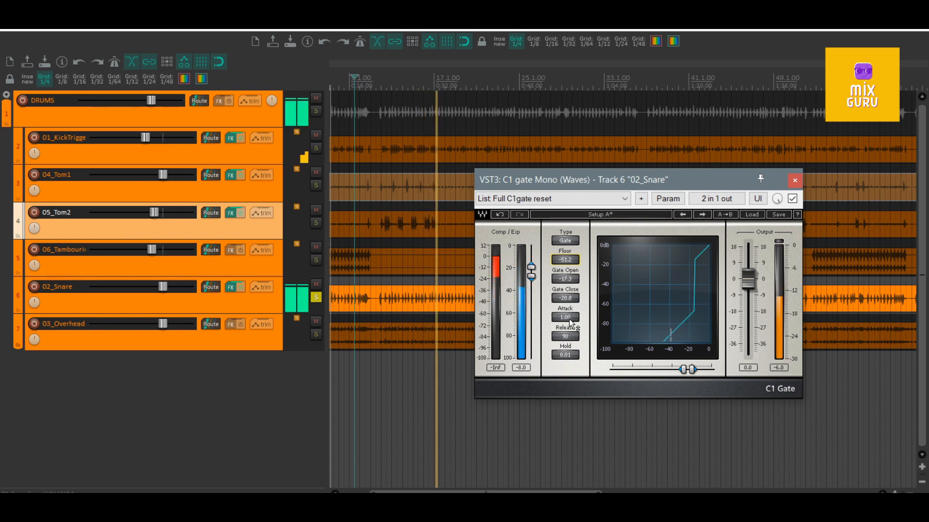
- Try a gate Attack of 100.00 on 02_Snare and audition the soloed snare from the playback start point
mouse_move(570, 320)
left_mouse_down()
mouse_move(570, 333)
mouse_move(571, 310)
left_mouse_up()
key("space")
key("space")
left_click_drag(570, 320, 571, 300)
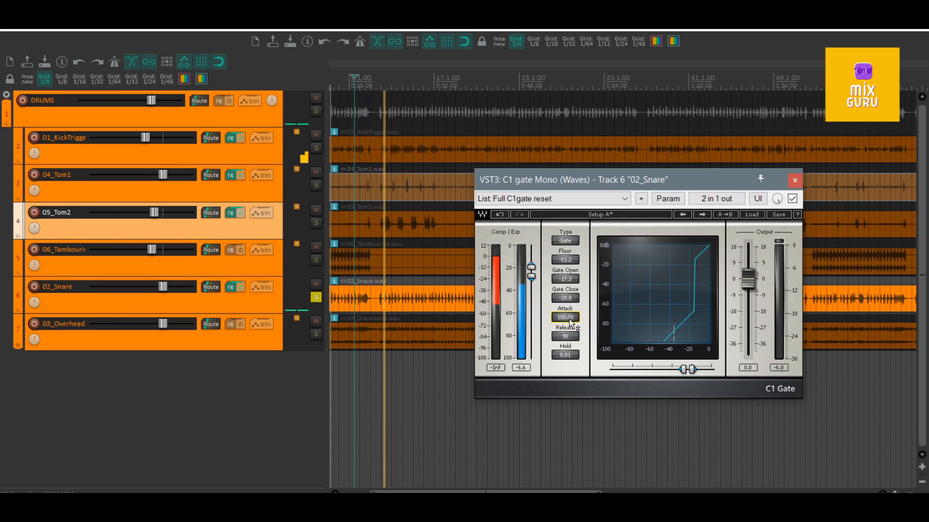
- Set the 02_Snare gate to Attack 0.15 and Release 56, and close its window
left_click_drag(565, 317, 569, 324)
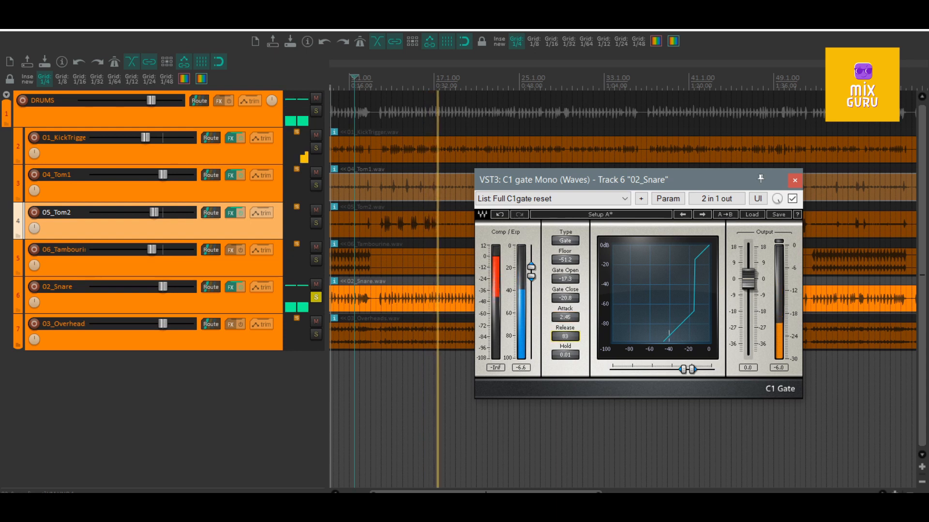
left_click_drag(563, 338, 573, 322)
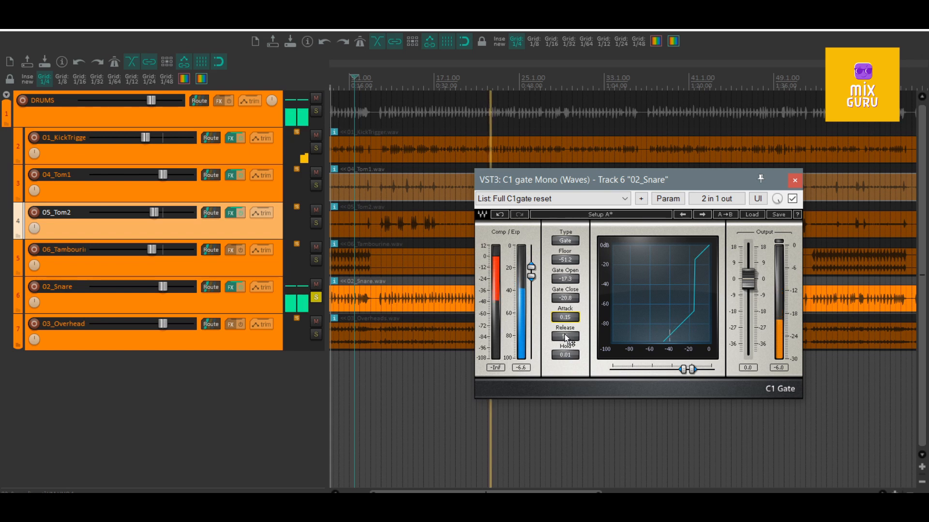
left_click(794, 182)
- While the drum mix plays, lower 01_KickTrigger, raise 02_Snare to about +3.93 dB, and check the snare briefly in solo
key("space")
left_click_drag(145, 138, 129, 138)
left_click_drag(164, 286, 174, 284)
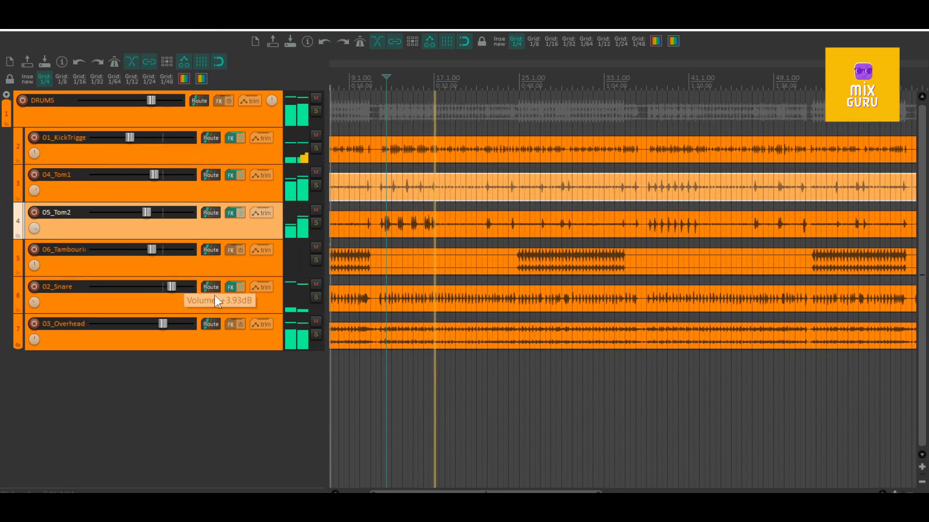
left_click(316, 297)
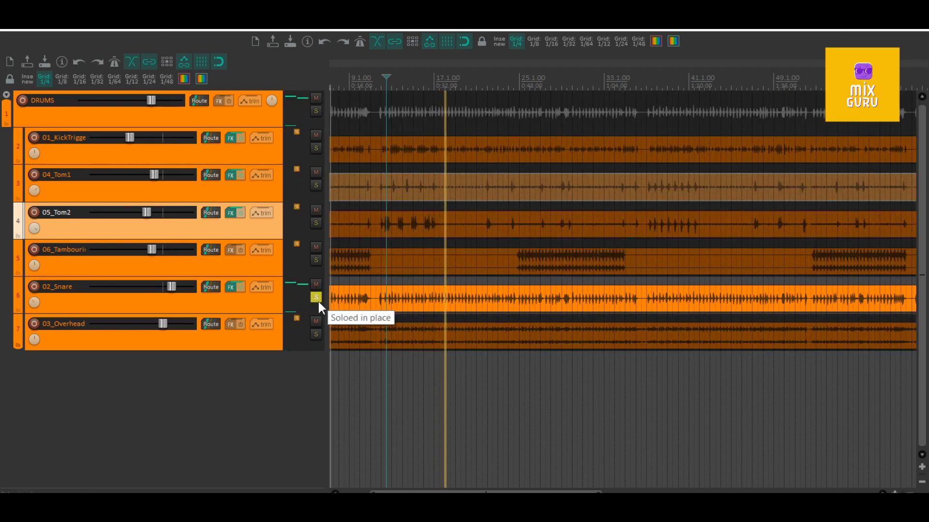
left_click(316, 298)
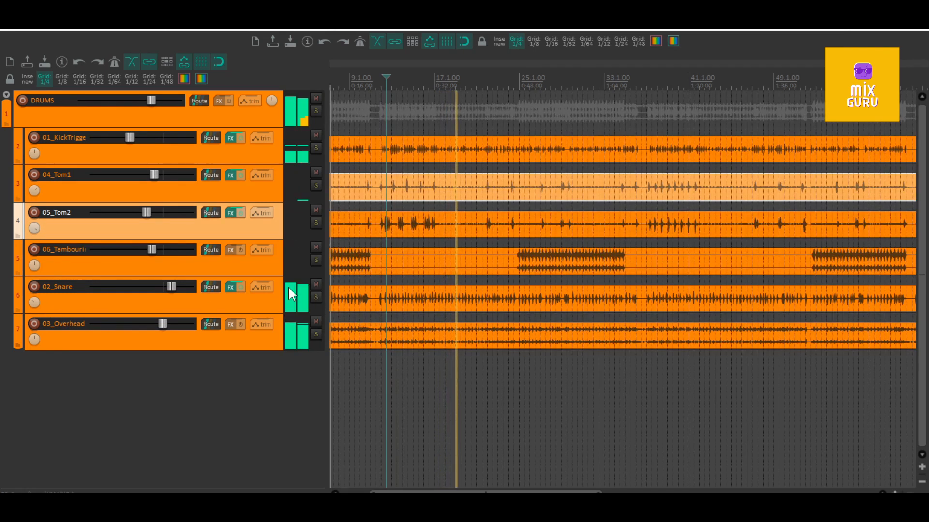
- Compare the drum mix with the FX on 02_Snare, 04_Tom1 and 05_Tom2 bypassed and re-enabled
left_click(240, 287)
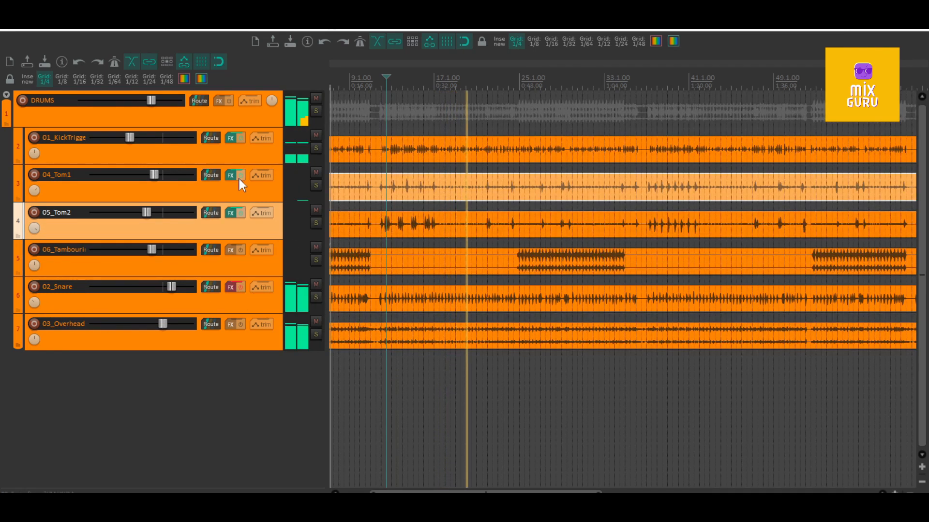
left_click(240, 175)
left_click(241, 213)
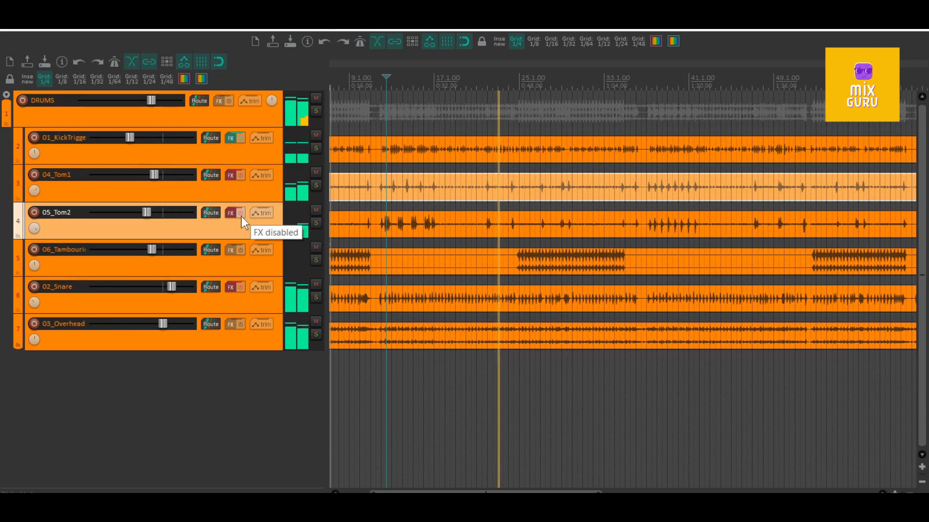
left_click(241, 287)
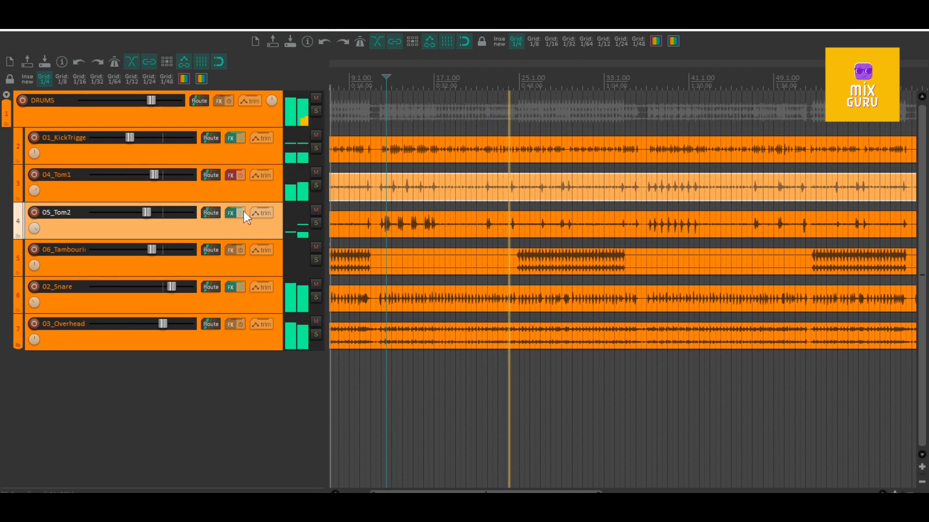
left_click(241, 213)
left_click(241, 175)
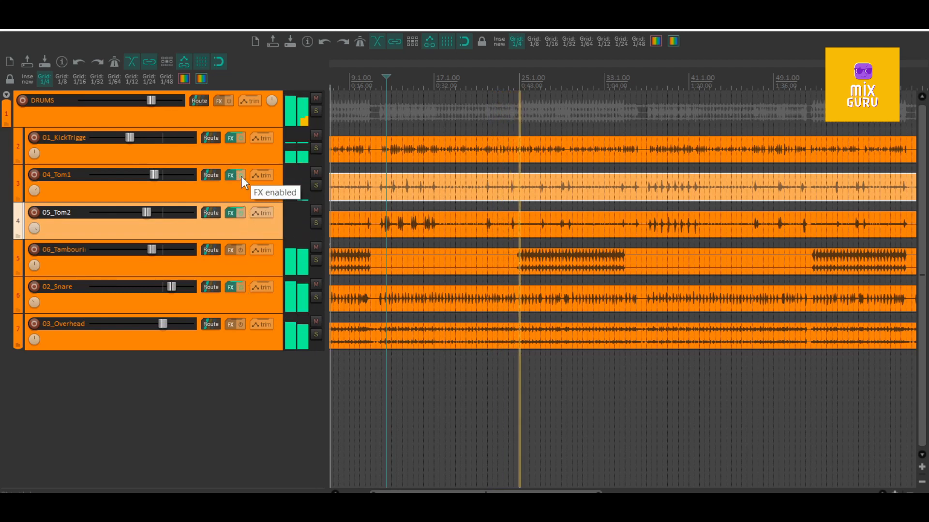
- Check the mix with 03_Overheads muted and unmuted, mute both 06_Tambourine and 03_Overheads, and stop playback
left_click(312, 322)
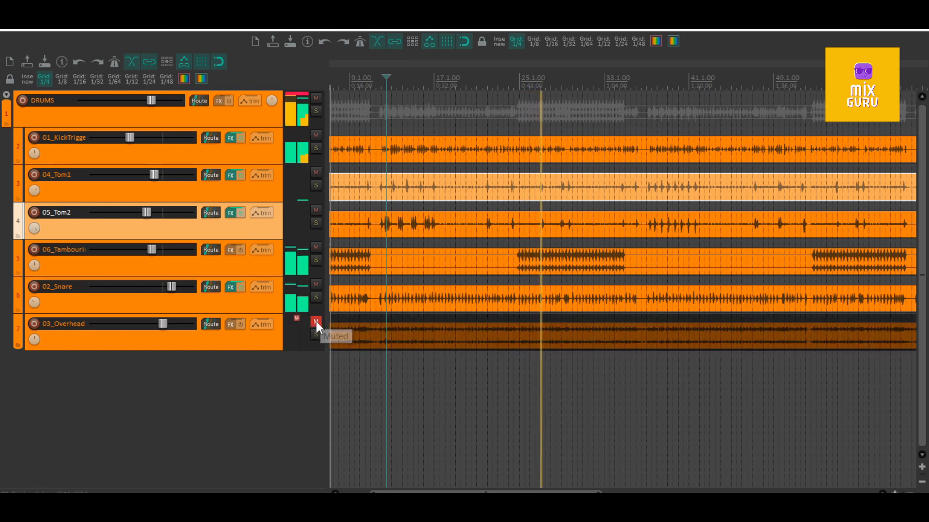
left_click(315, 322)
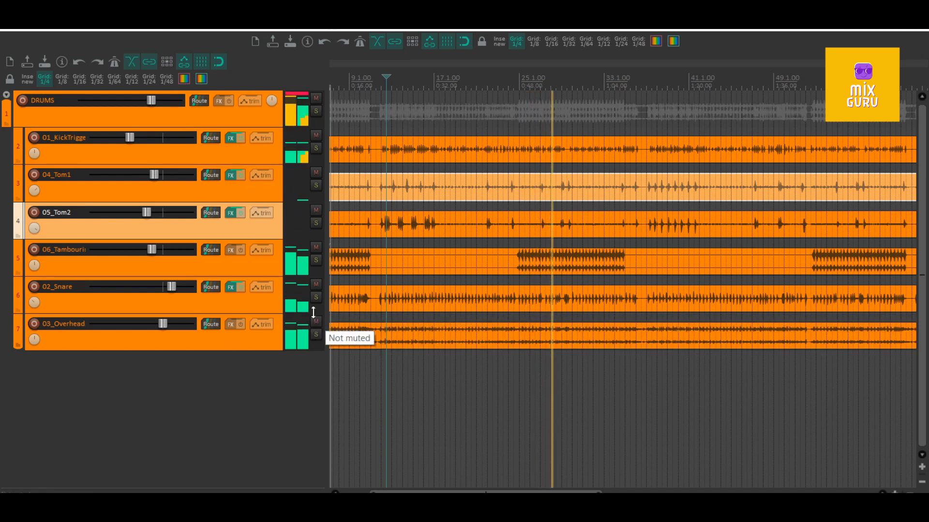
left_click(316, 247)
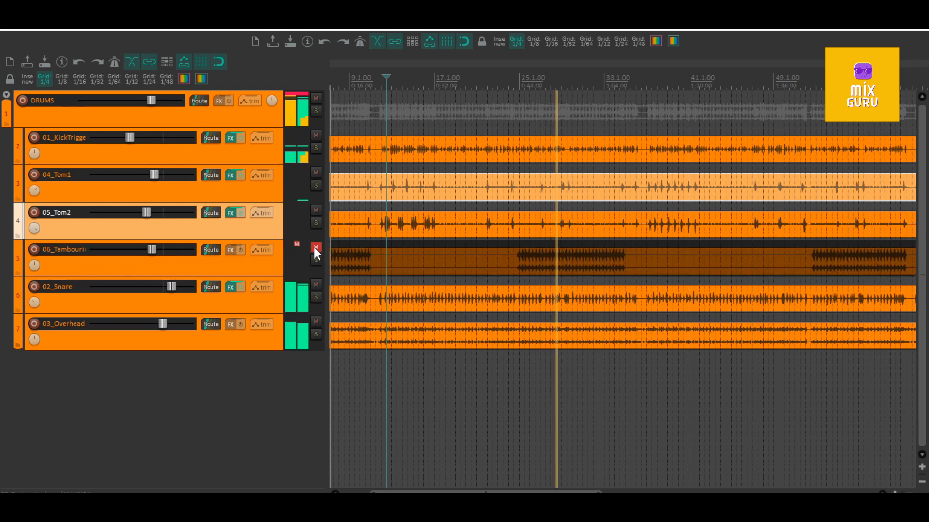
left_click(315, 321)
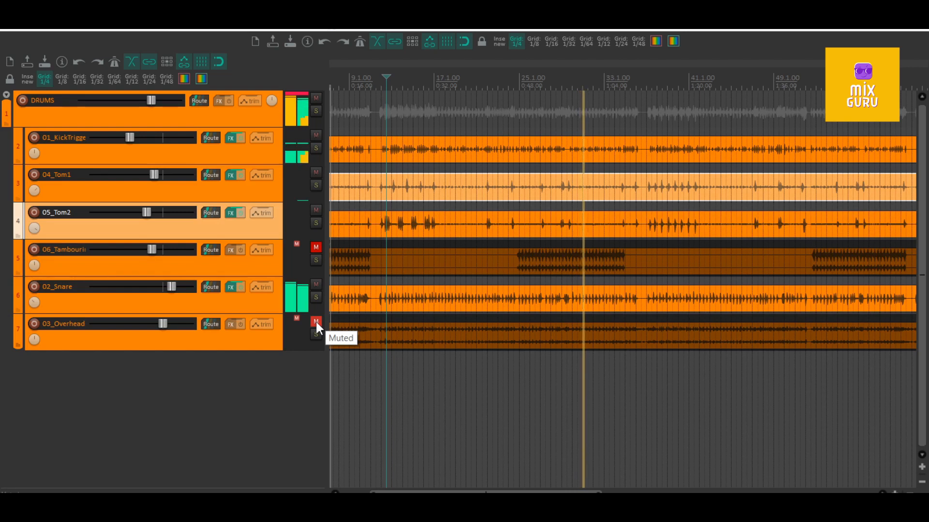
key("space")
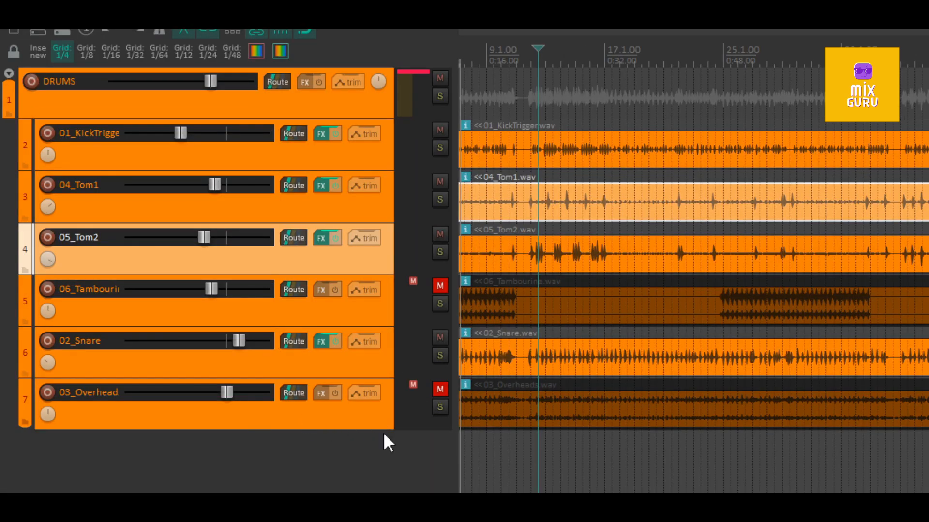
- Lower the volume of the muted 03_Overheads track all the way to -inf dB
left_click_drag(226, 393, 184, 400)
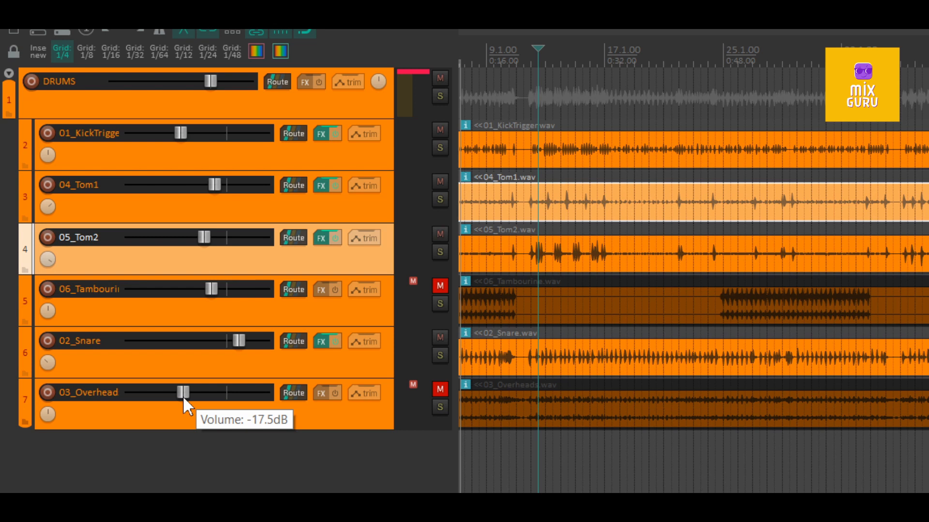
left_click_drag(184, 400, 117, 384)
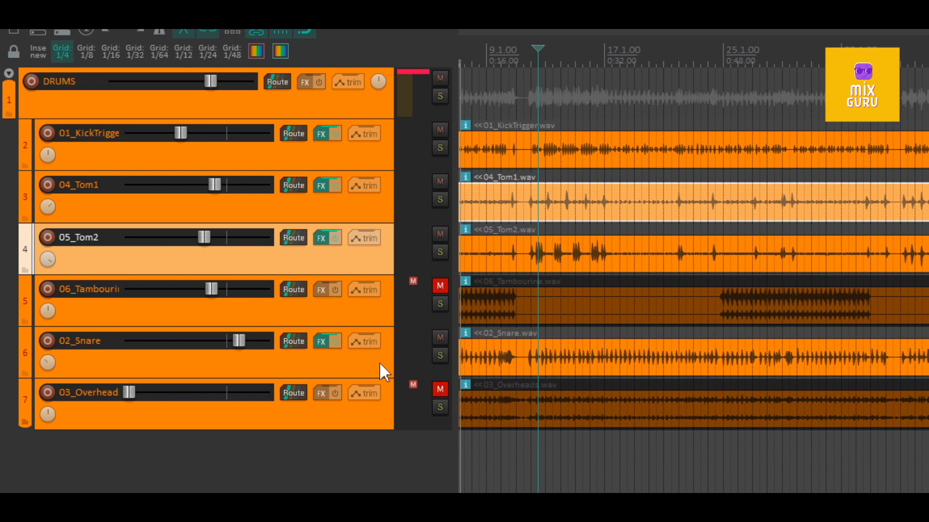
left_click(130, 398)
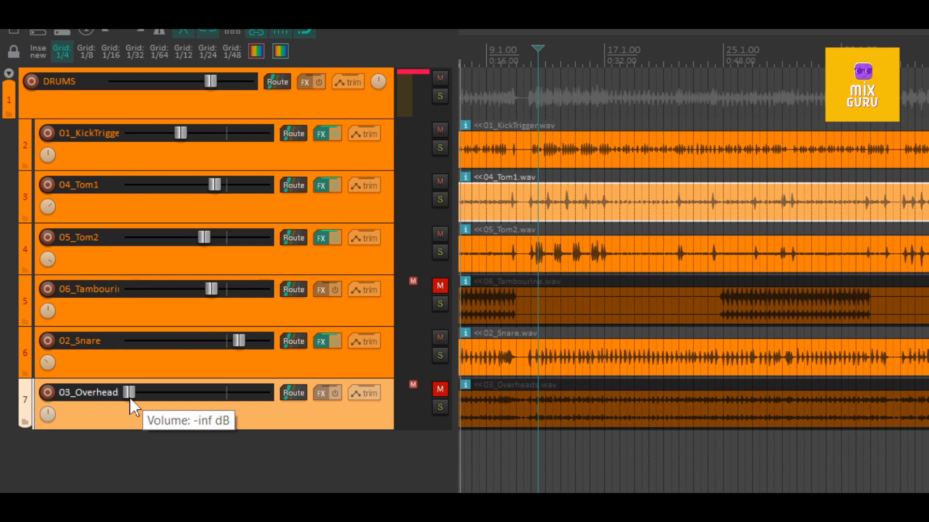
left_click_drag(129, 398, 147, 398)
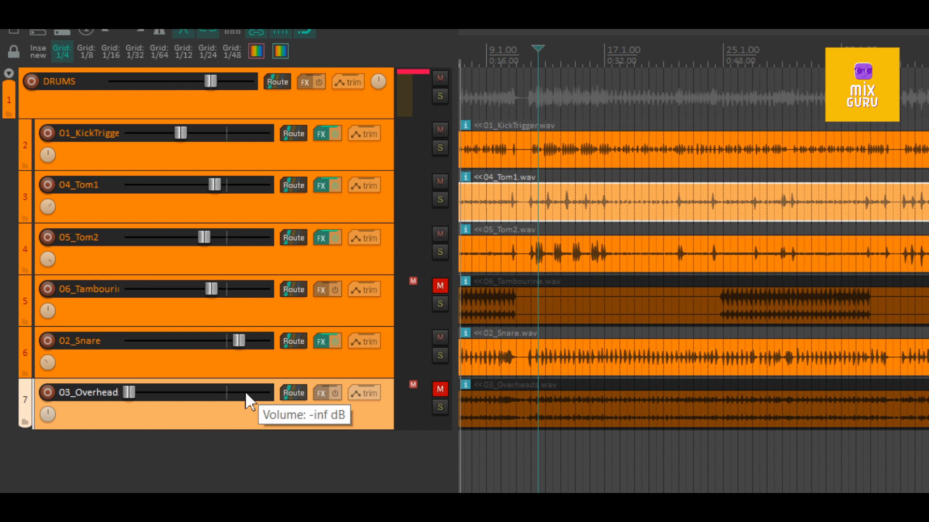
- Start playback, raise the 03_Overheads volume to moderately below 0 dB, and unmute the track
key("space")
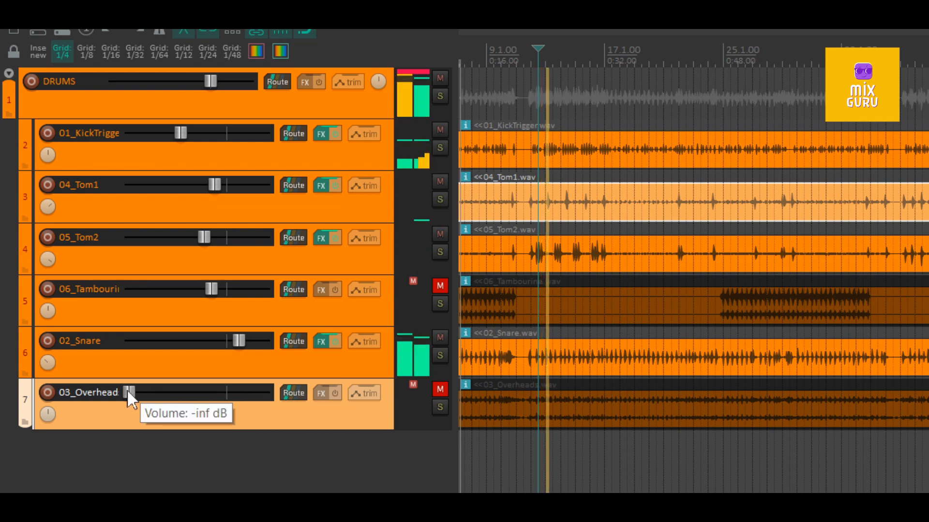
left_click_drag(128, 391, 204, 392)
left_click(440, 390)
- Rebalance the playing mix: set 02_Snare slightly below 0 dB, raise 01_KickTrigger, and bring 03_Overheads to about -4.52 dB
left_click_drag(229, 342, 222, 340)
double_click(222, 340)
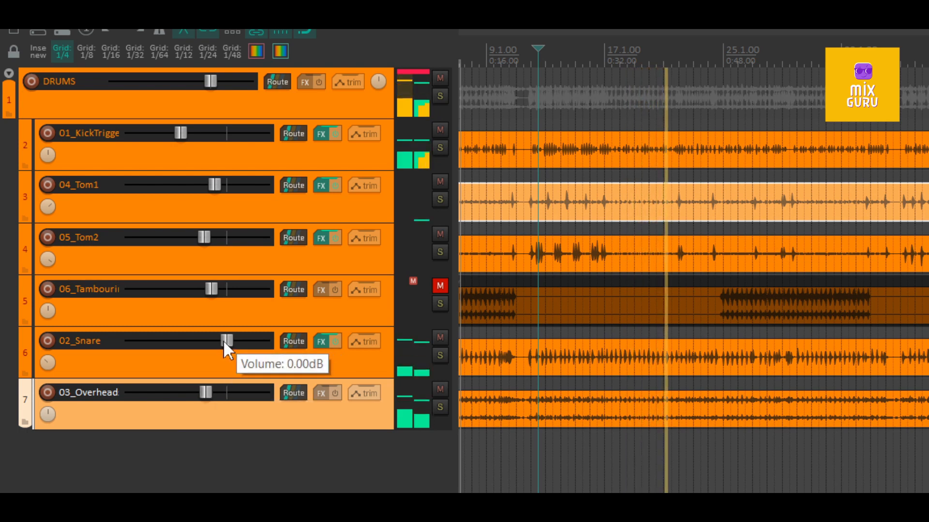
mouse_move(227, 340)
left_mouse_down()
mouse_move(134, 341)
mouse_move(223, 333)
left_mouse_up()
mouse_move(182, 133)
left_mouse_down()
mouse_move(204, 134)
mouse_move(195, 135)
left_mouse_up()
left_click_drag(214, 392, 220, 389)
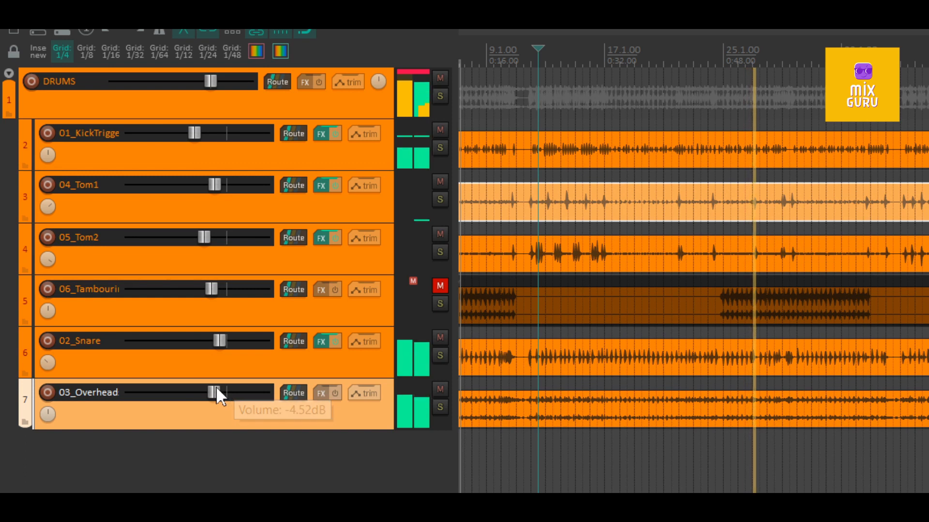
- Raise 02_Snare to about +4.19 dB, and unmute 06_Tambourine with its volume lowered slightly
double_click(219, 338)
left_click_drag(219, 337, 242, 339)
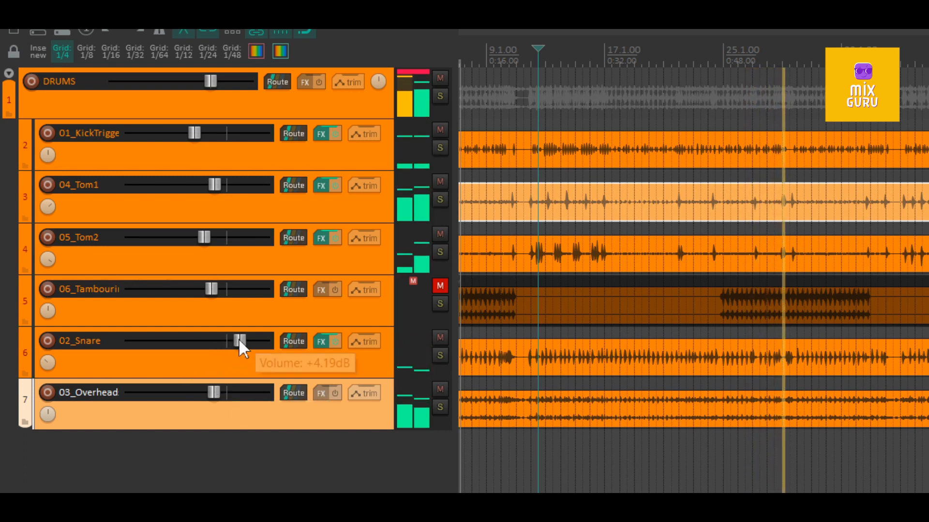
left_click(439, 286)
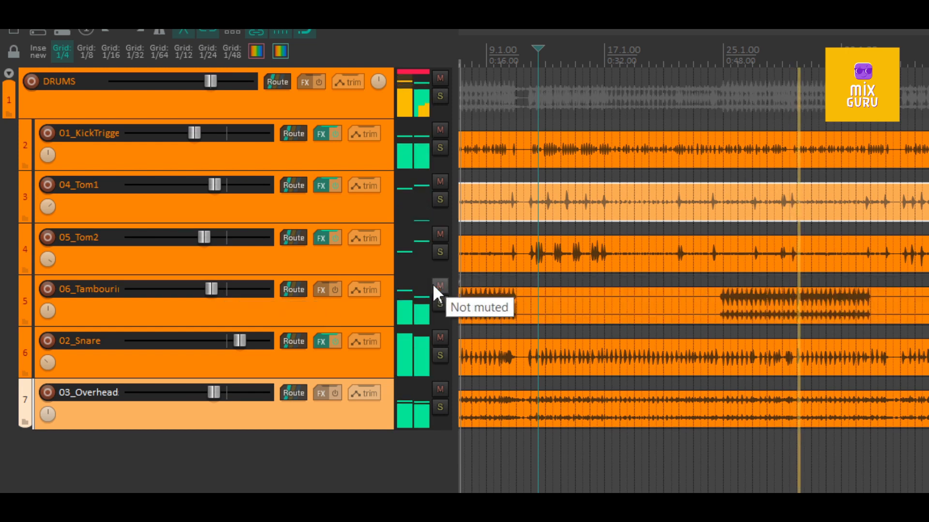
left_click_drag(214, 286, 207, 286)
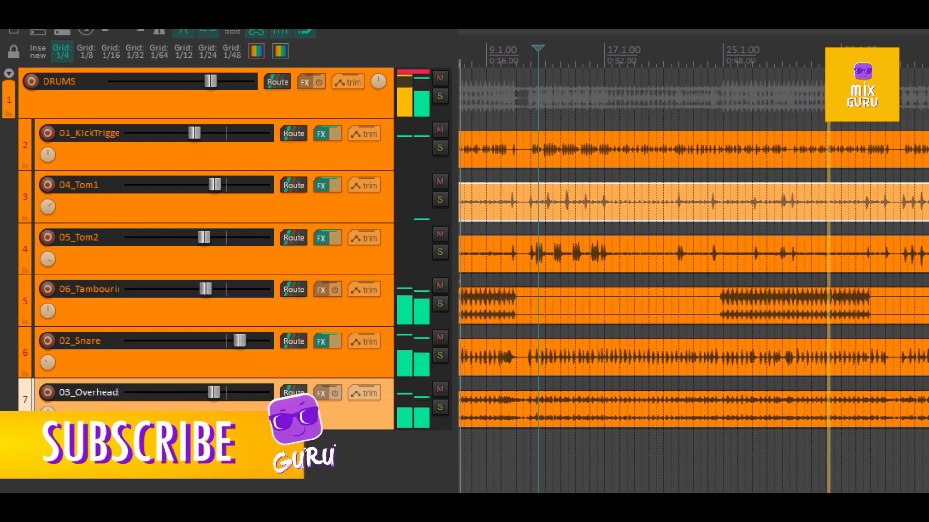
- Play the mix from just before measure 25, mute and unmute 03_Overheads to compare, and stop playback
left_click(724, 58)
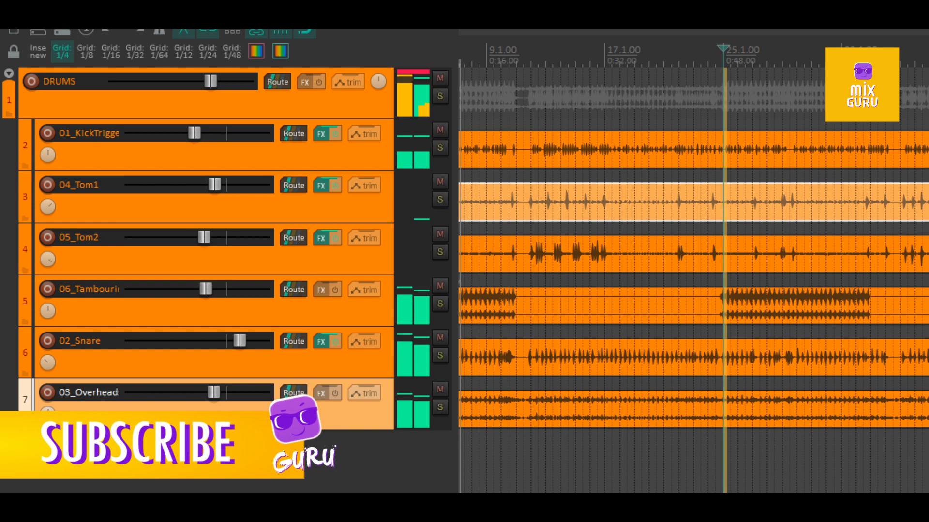
left_click(441, 389)
left_click(440, 390)
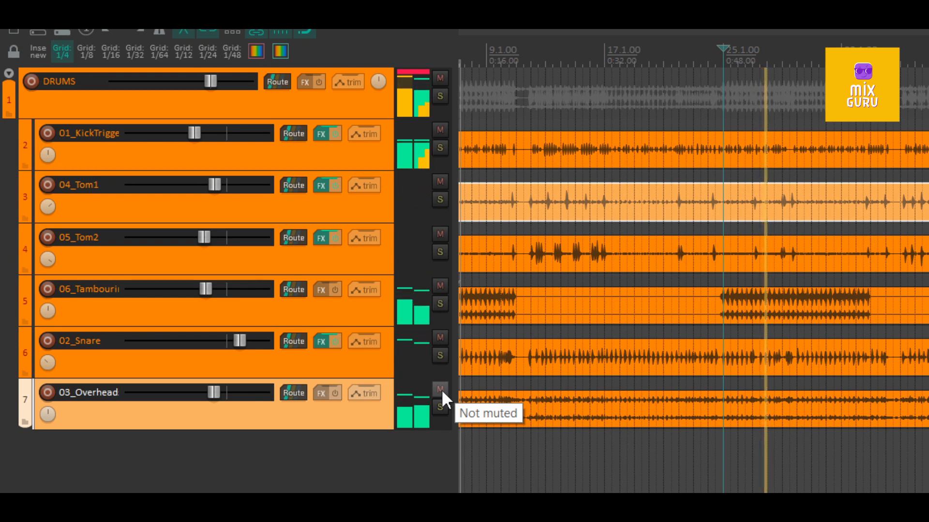
key("space")
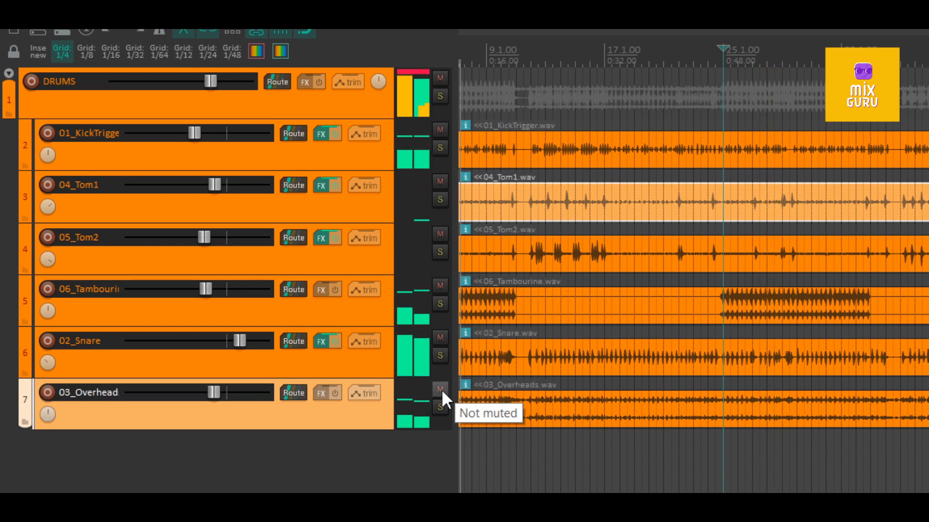
- Open the preFIX plug-in on 04_Tom1, close the track's FX chain window, and reposition the plug-in below that track
left_click(321, 133)
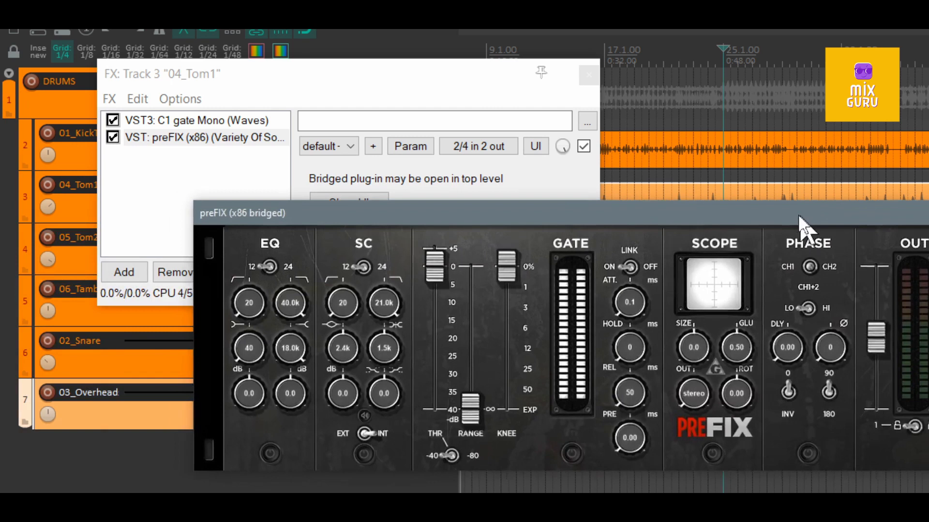
left_click_drag(805, 224, 664, 226)
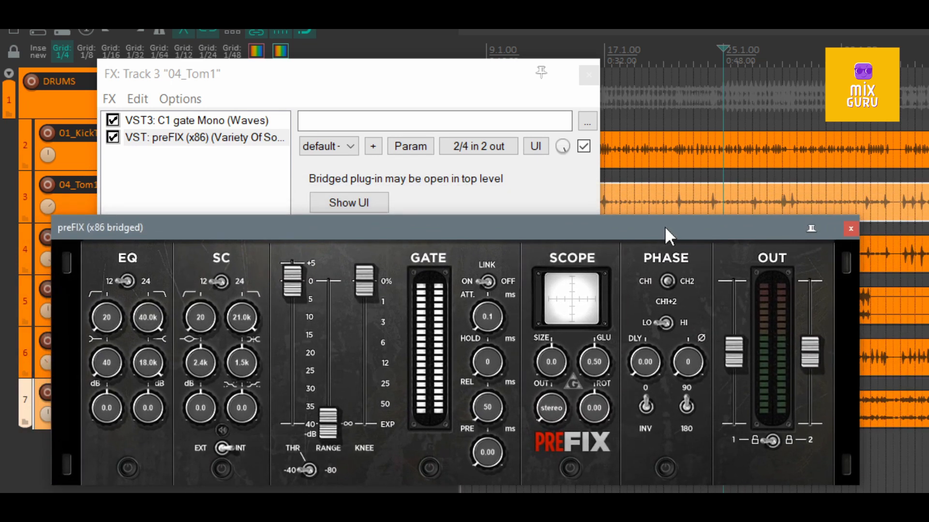
left_click(588, 75)
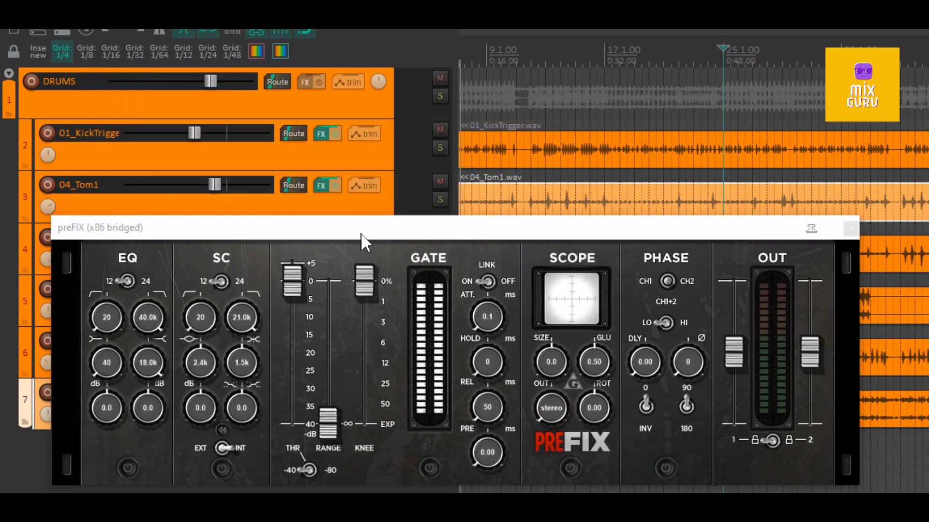
left_click_drag(360, 233, 336, 310)
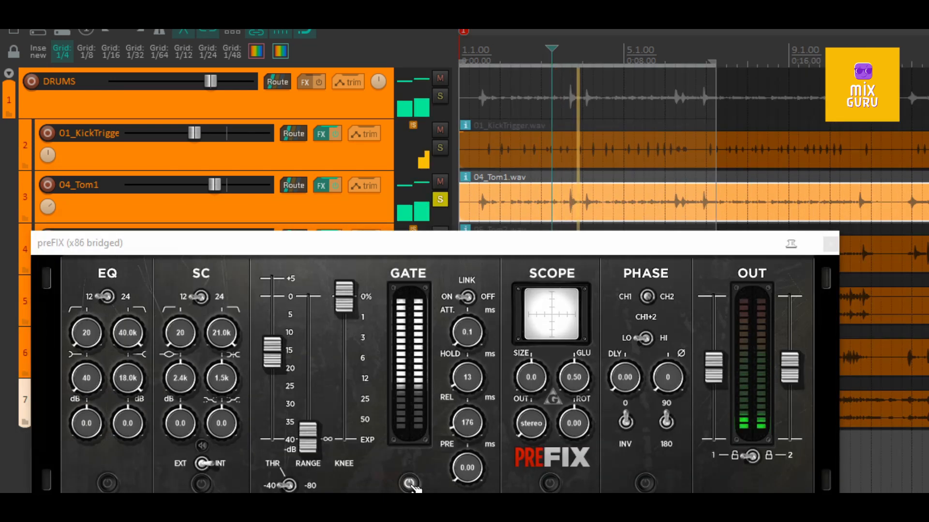
- Toggle preFIX's gate section to compare 04_Tom1 with and without gating, leave it enabled, and unsolo the track
left_click(411, 484)
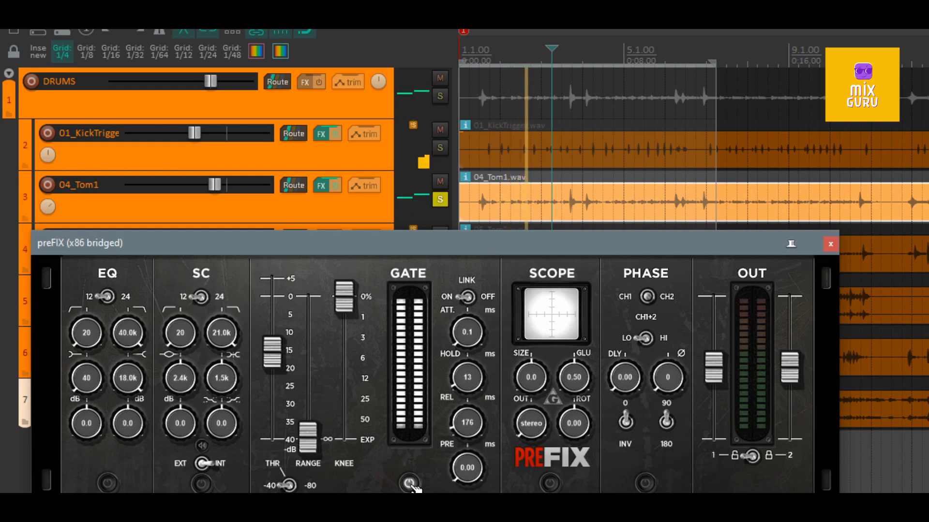
left_click(411, 483)
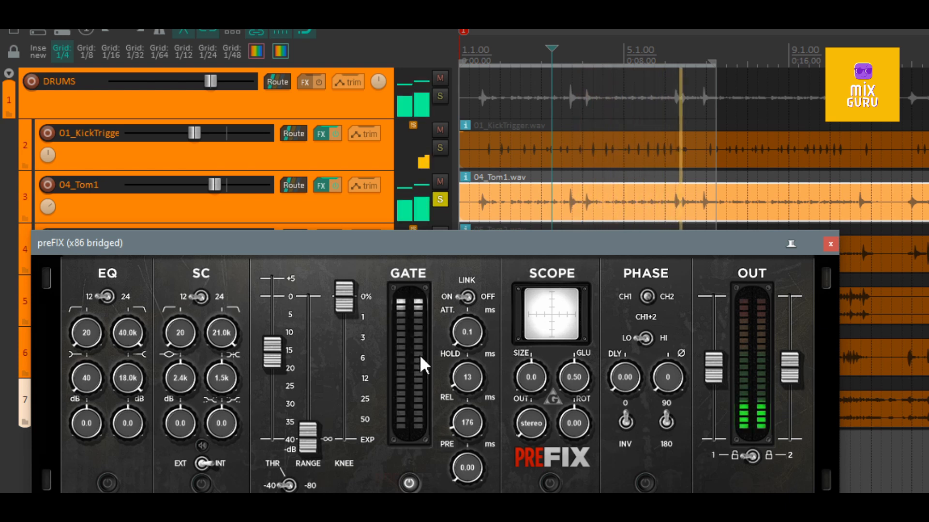
left_click(440, 199)
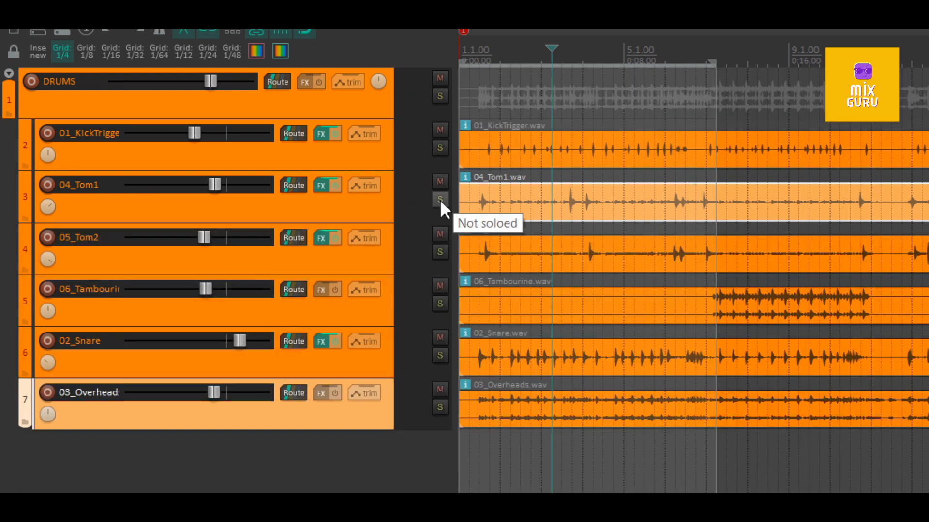